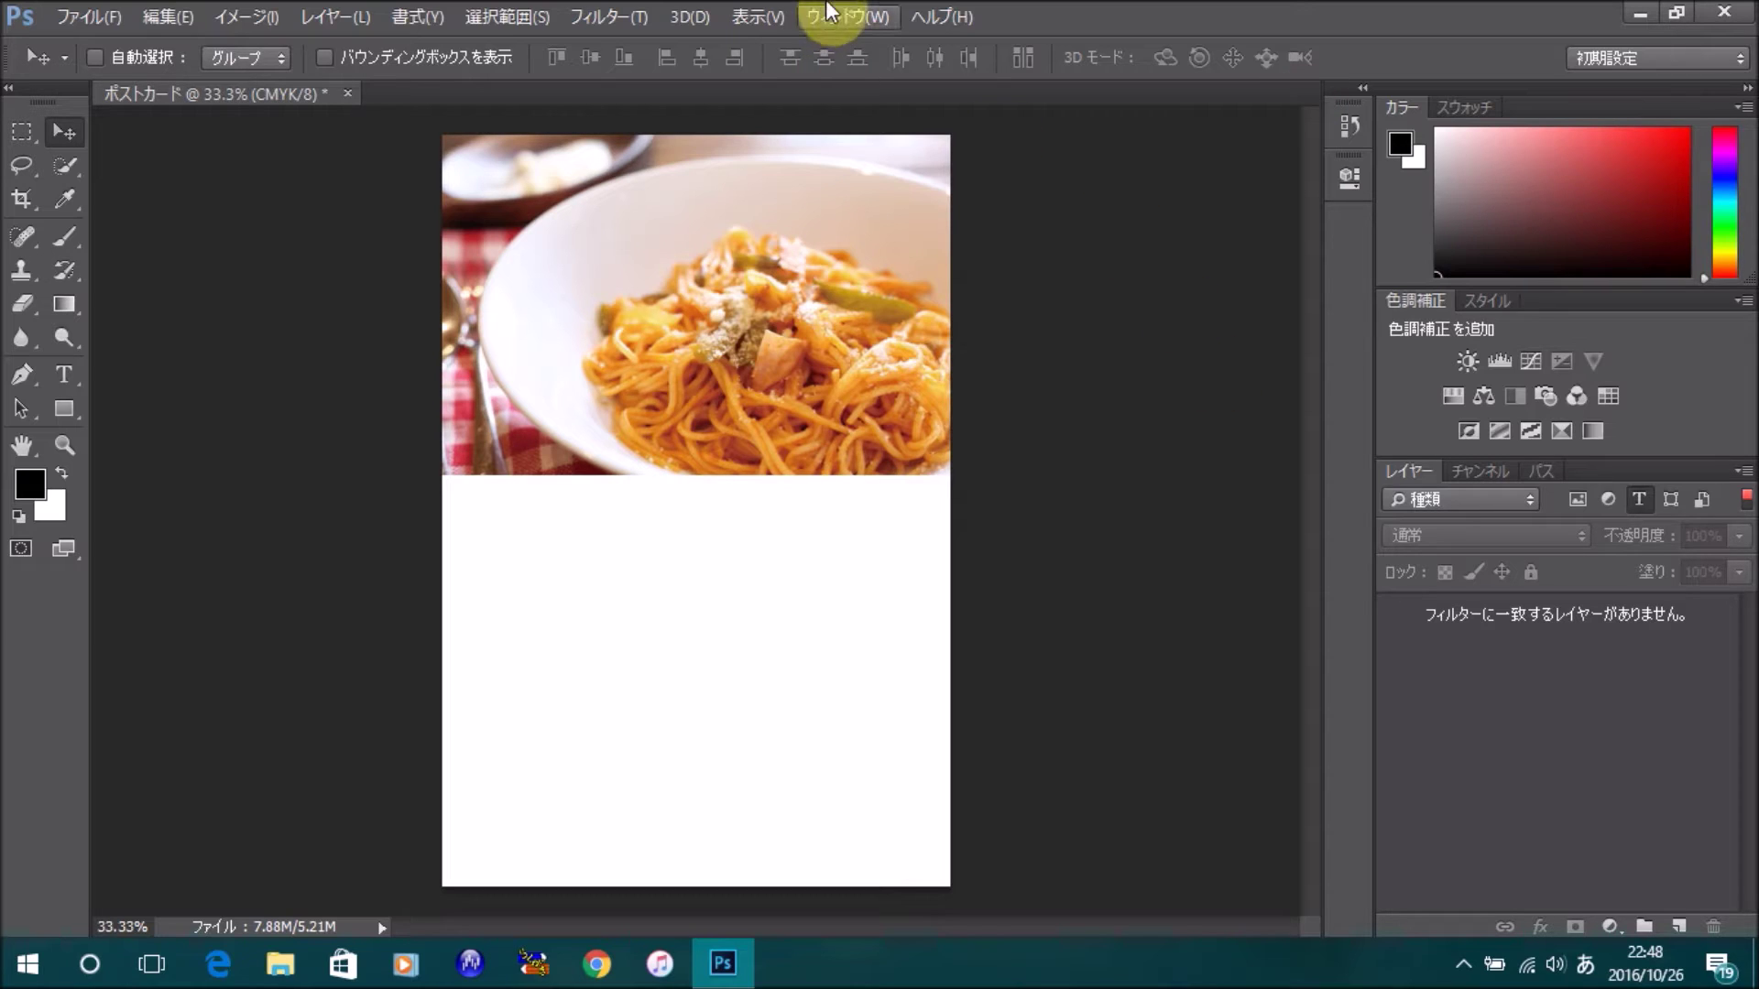
Step: Open the Window menu to list the panels that can be shown
left_click(878, 19)
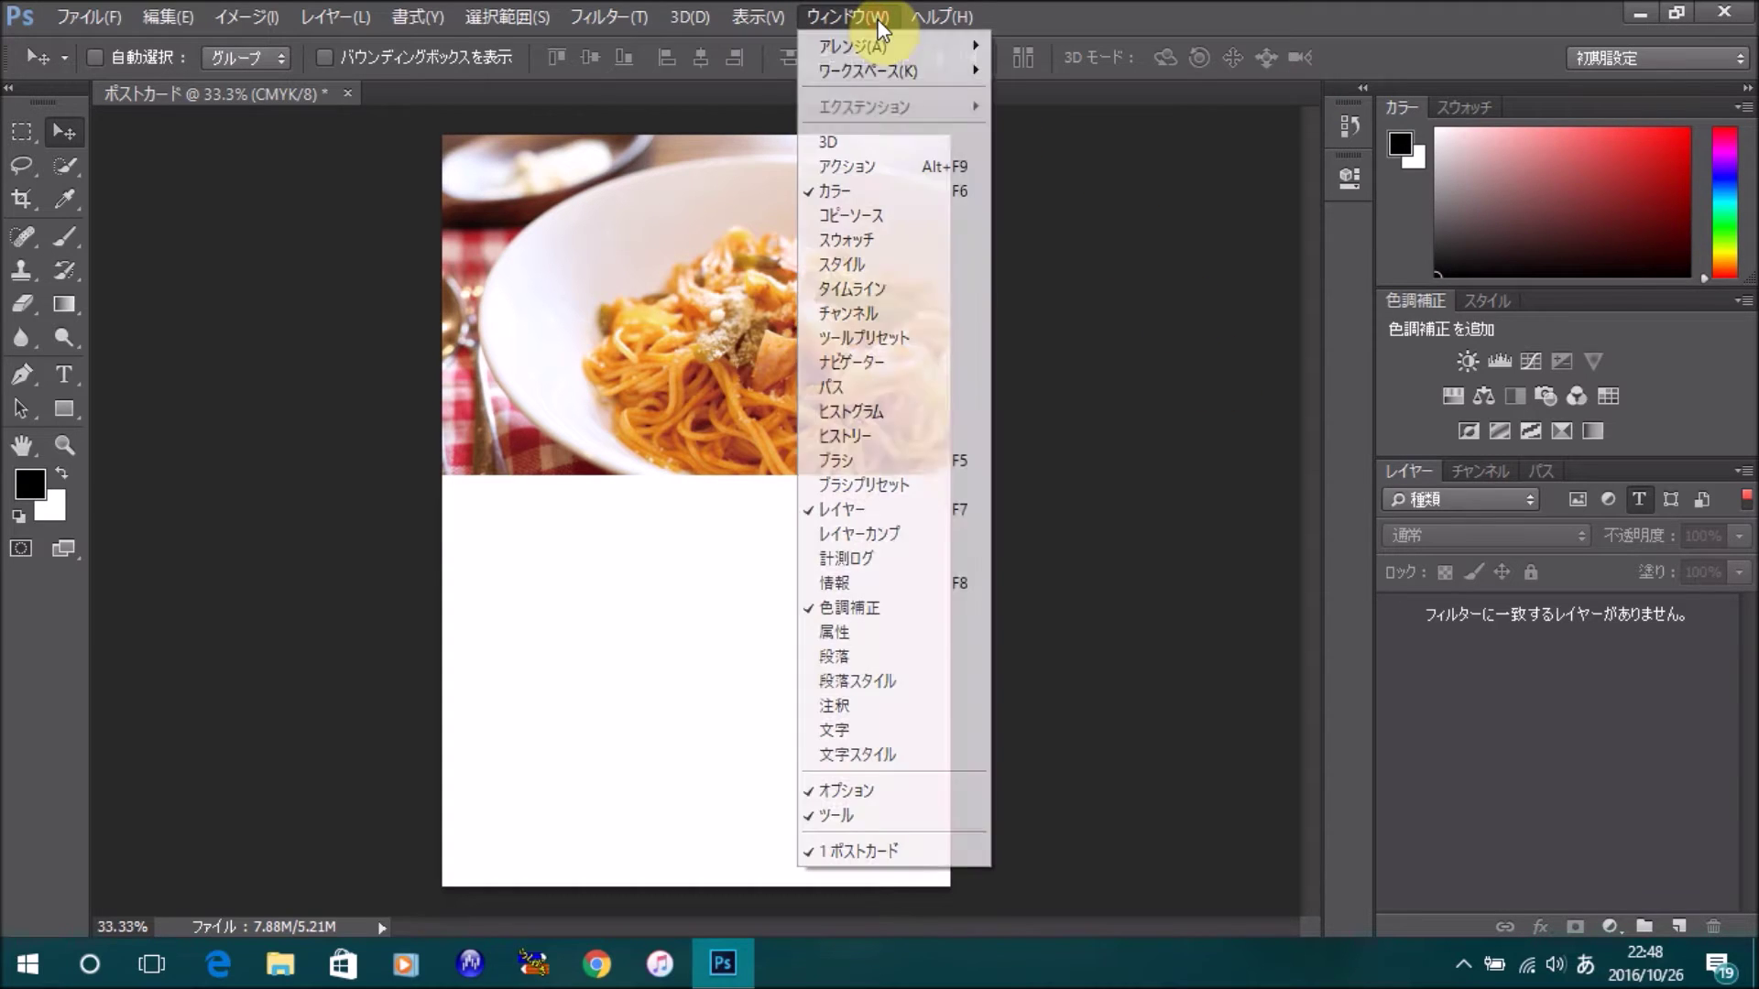
Step: Show the Swatches panel, make dark red the foreground colour, and pick the Horizontal Type tool
left_click(890, 251)
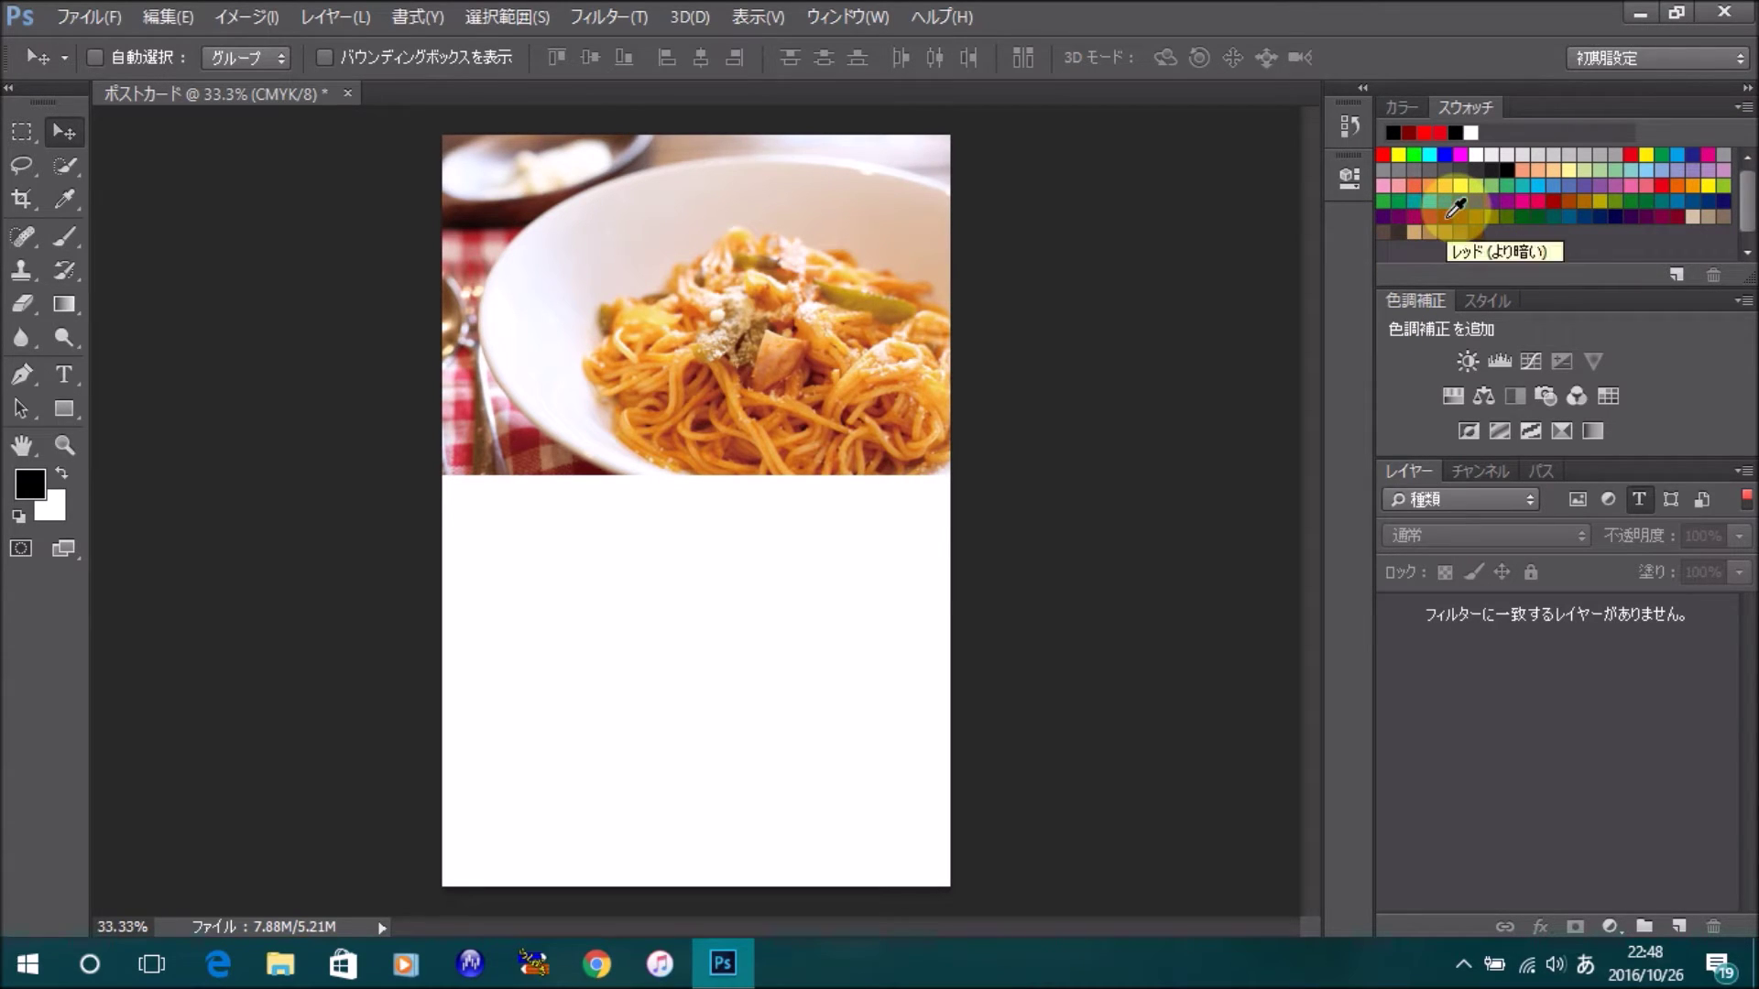
left_click(1447, 216)
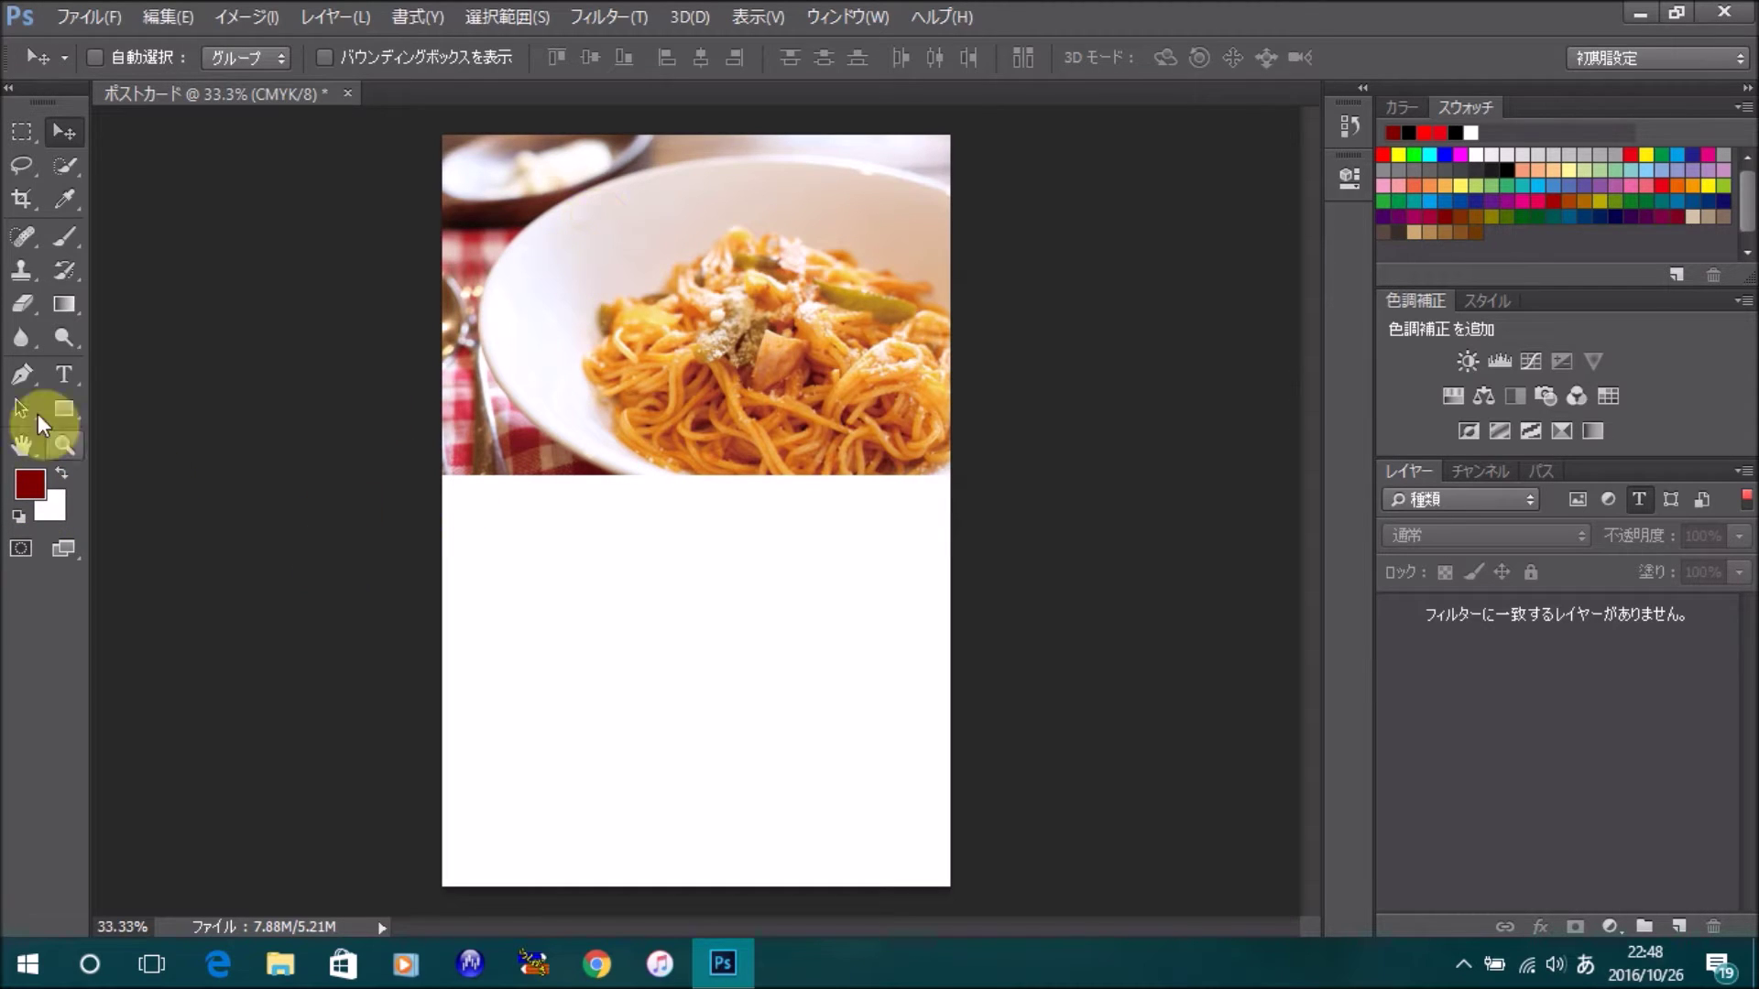
left_click(77, 378)
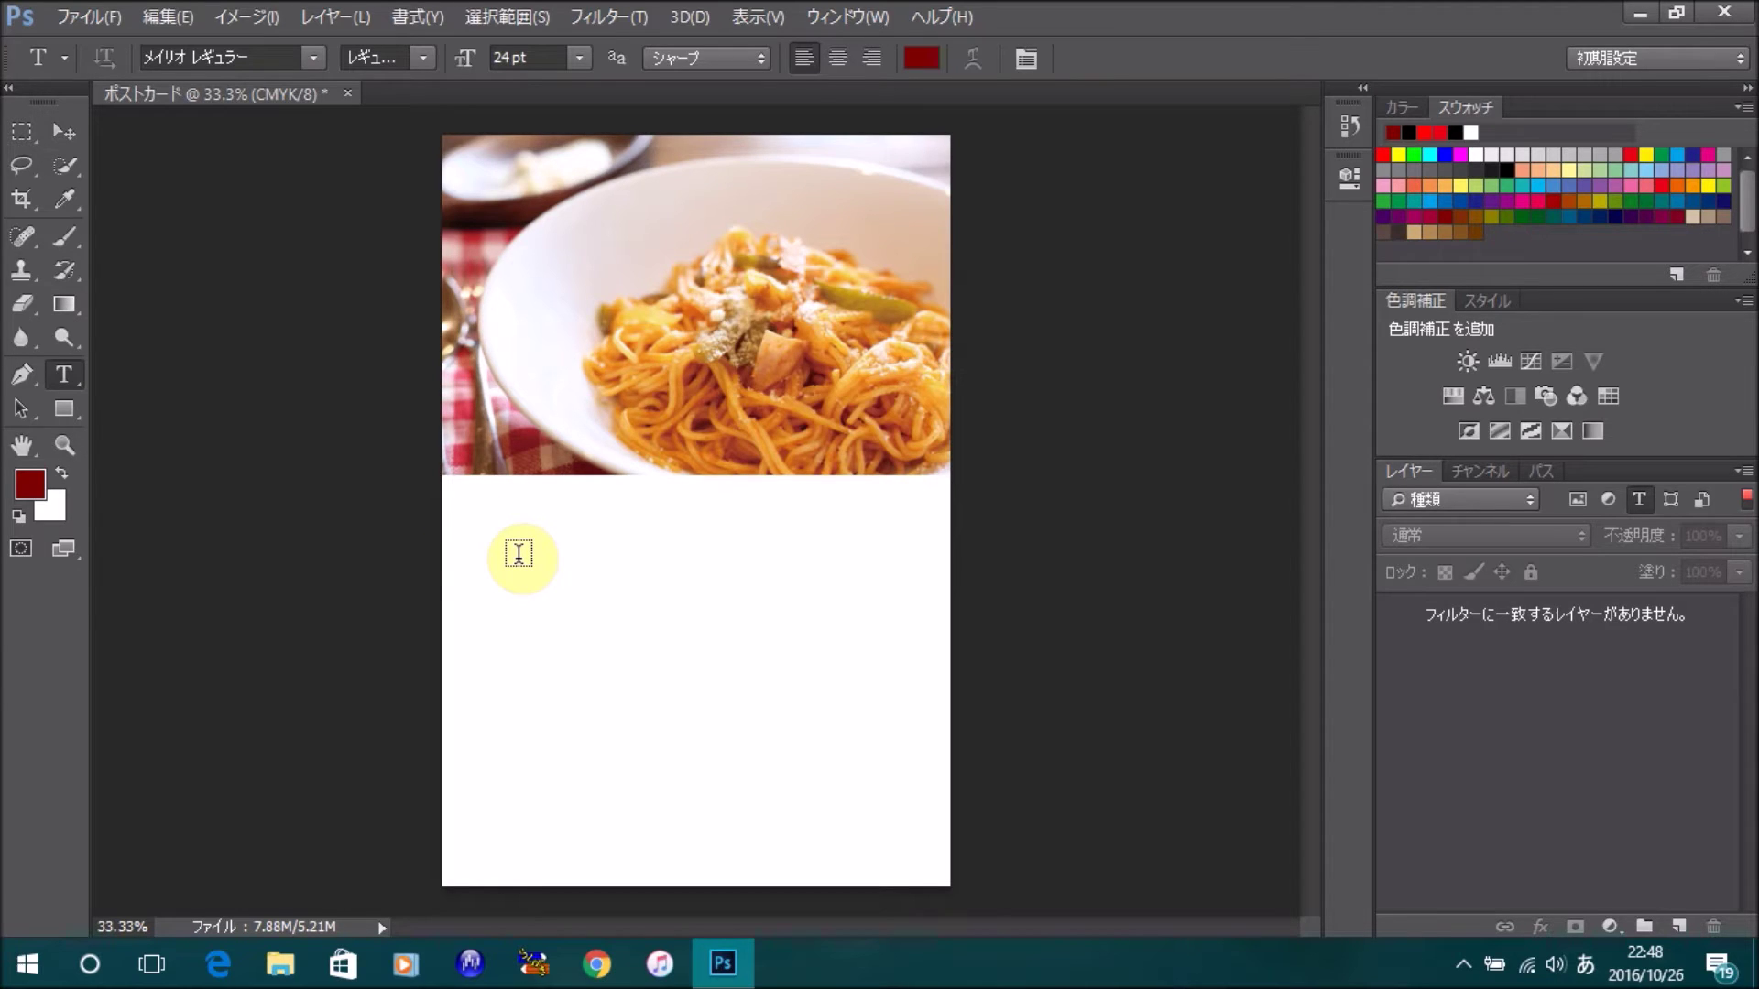
Step: Start a text layer in the blank area just below the pasta photo
left_click(464, 521)
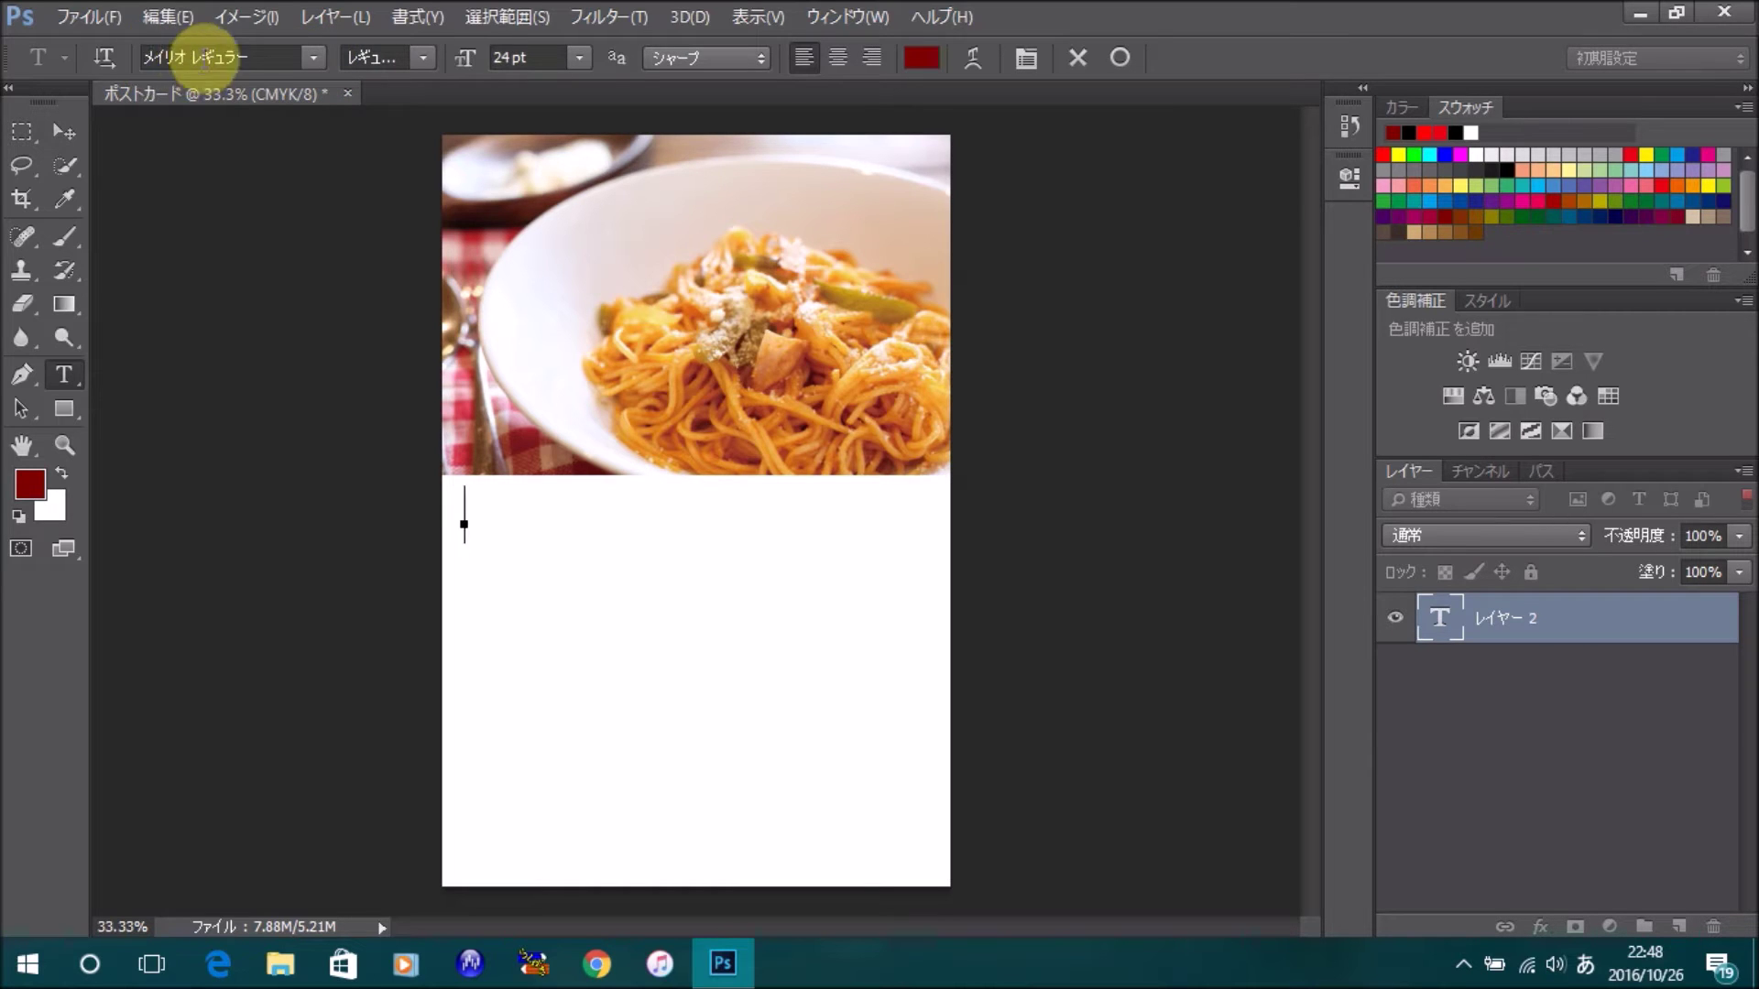
left_click(317, 58)
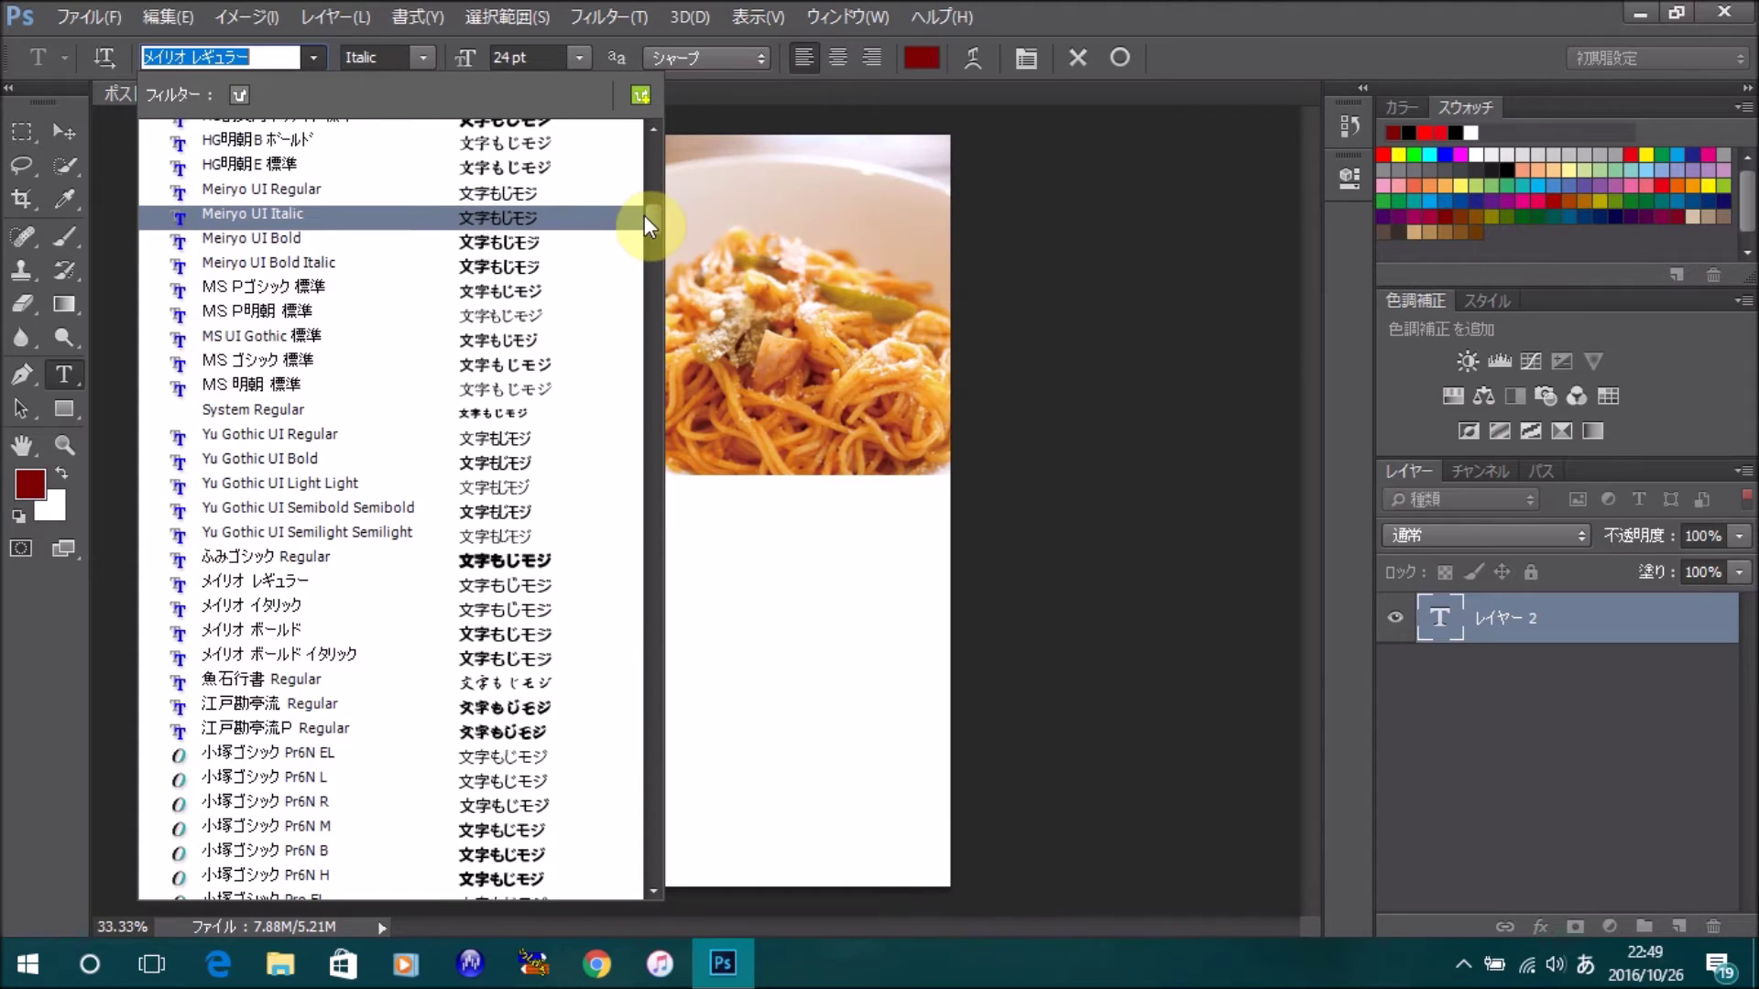
Step: Scroll the font list and choose the メイリオ ボールド (Meiryo Bold) font
left_click_drag(652, 223, 651, 254)
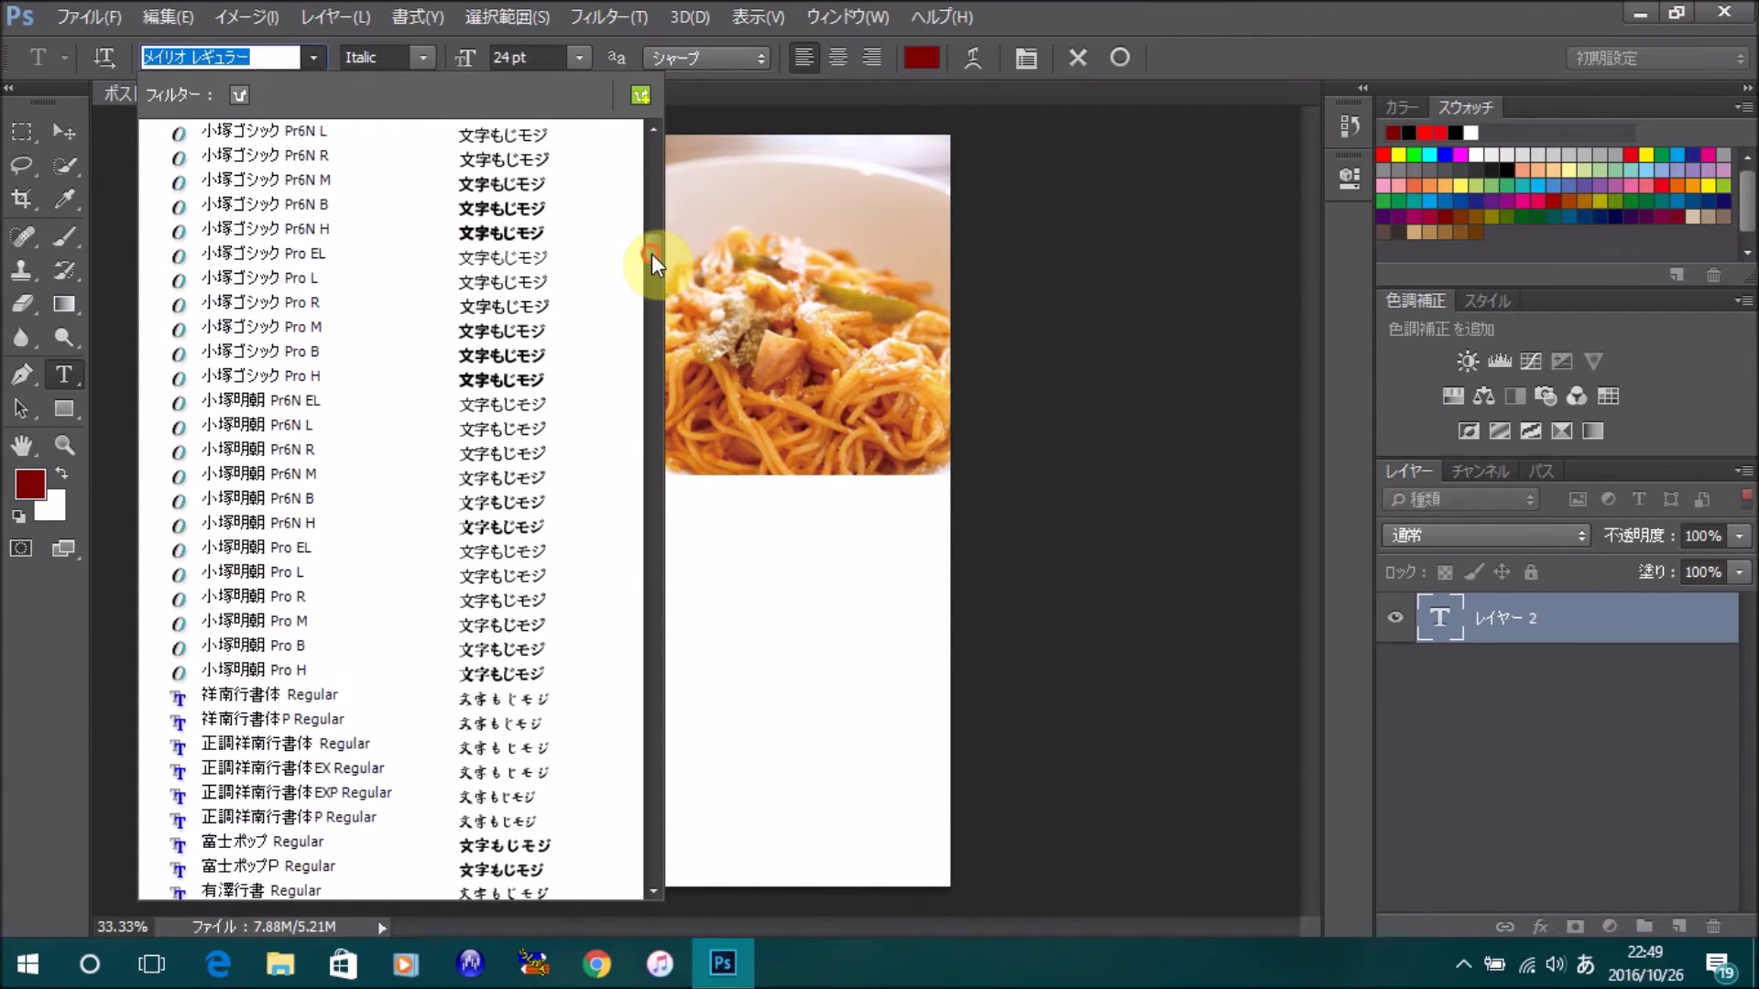
left_click(652, 130)
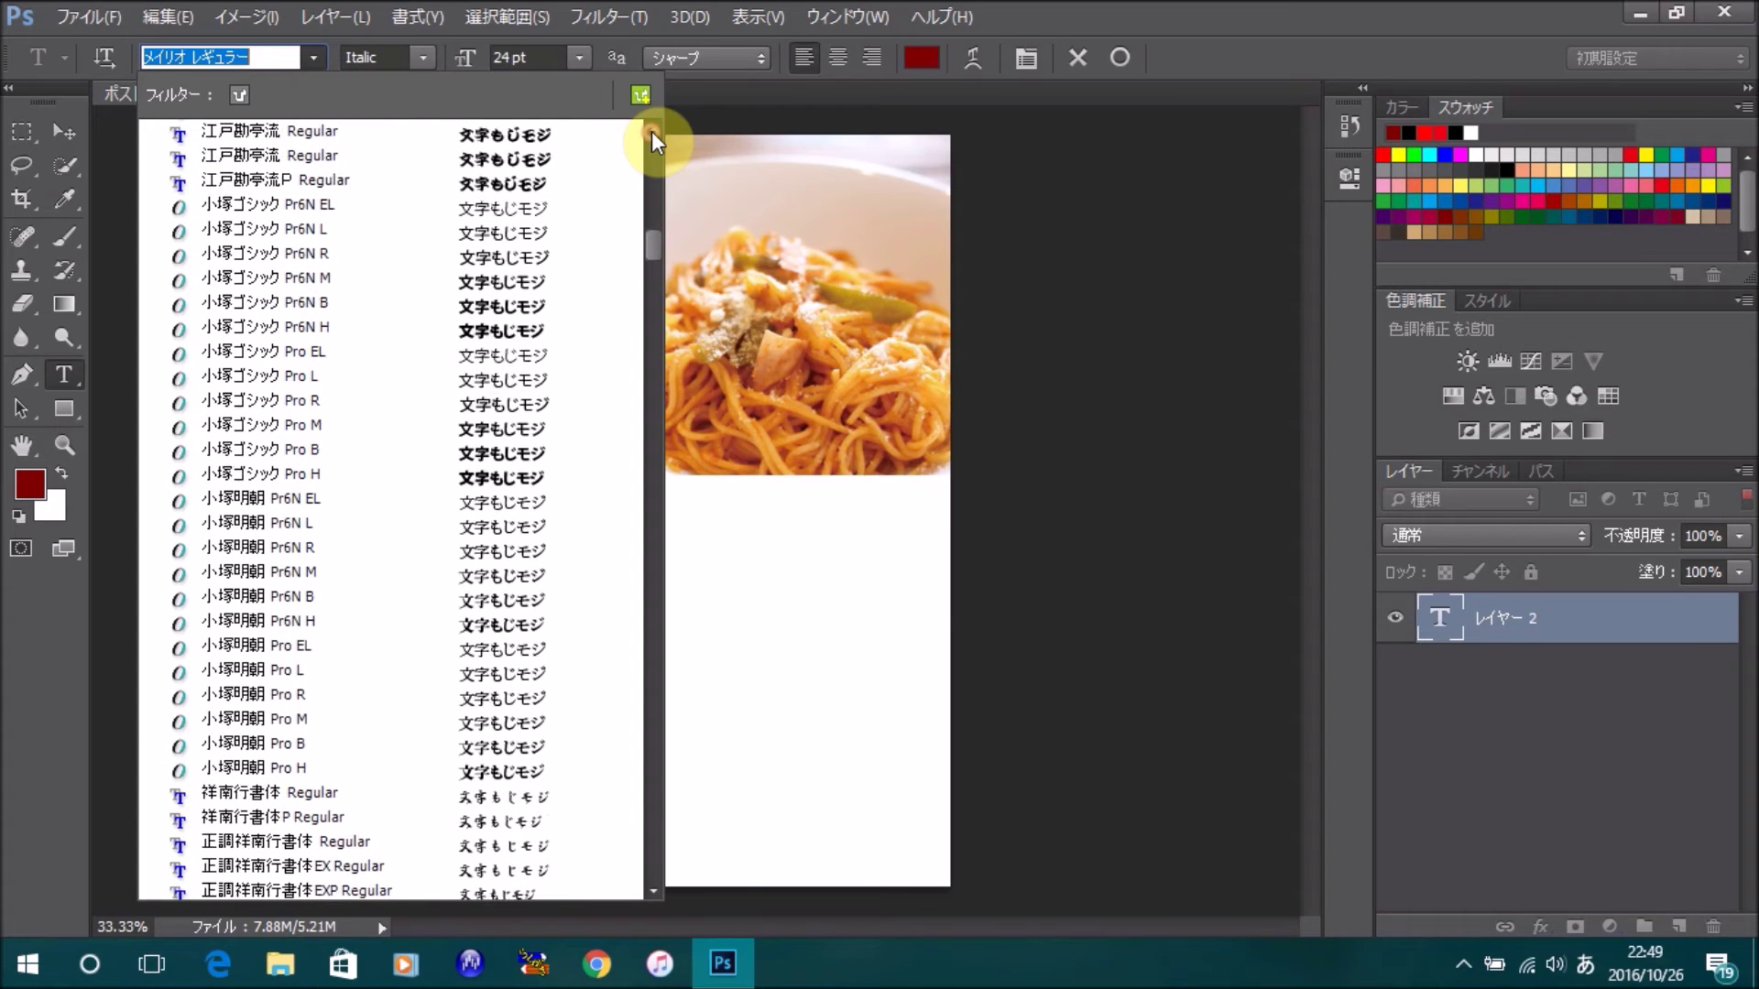
left_click(651, 130)
left_click(652, 130)
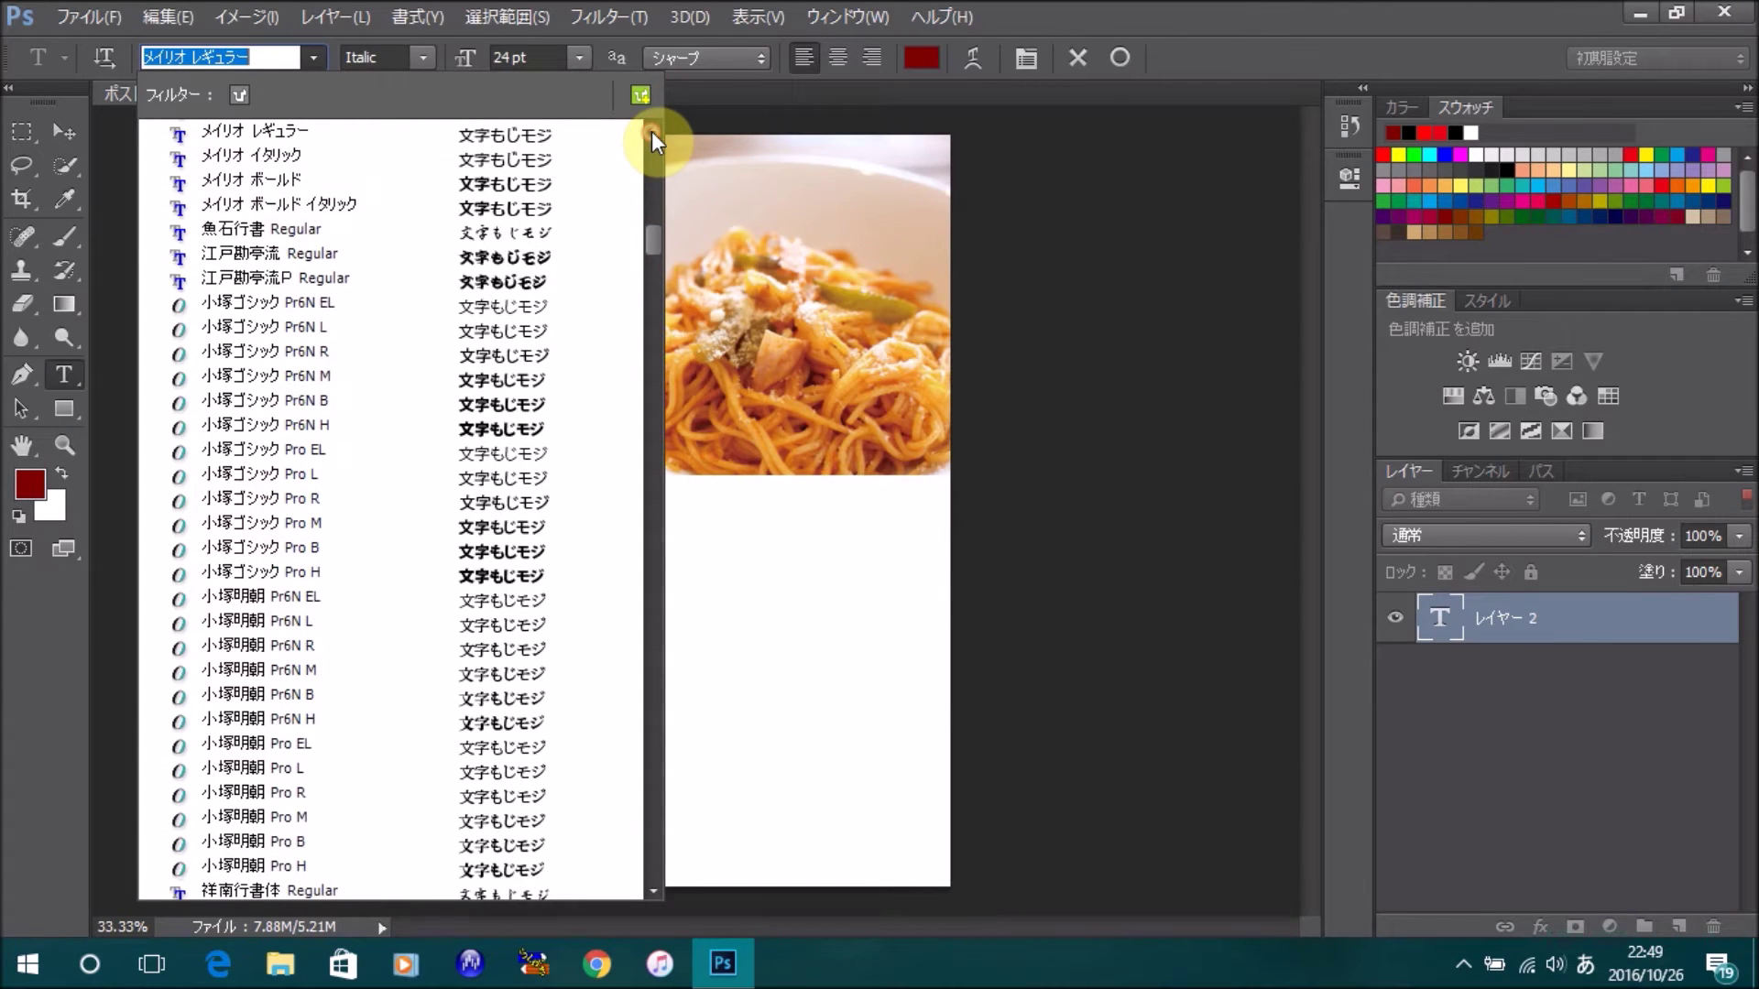
left_click(651, 130)
left_click(652, 130)
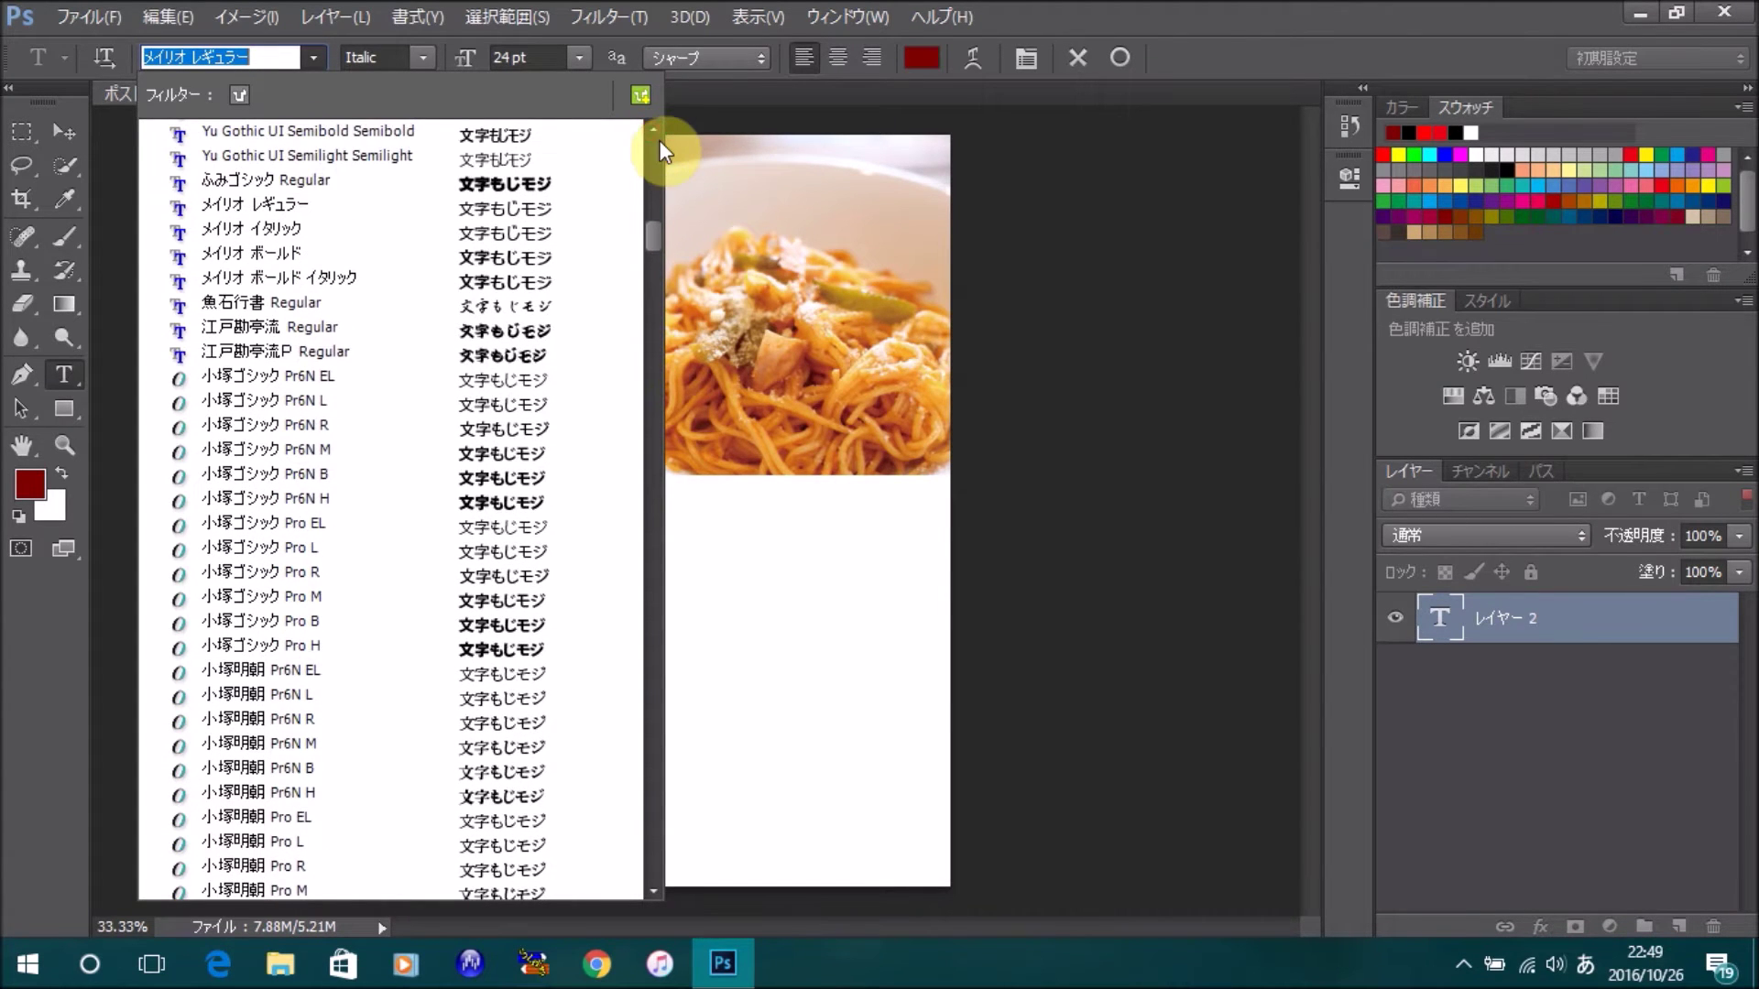
left_click(321, 254)
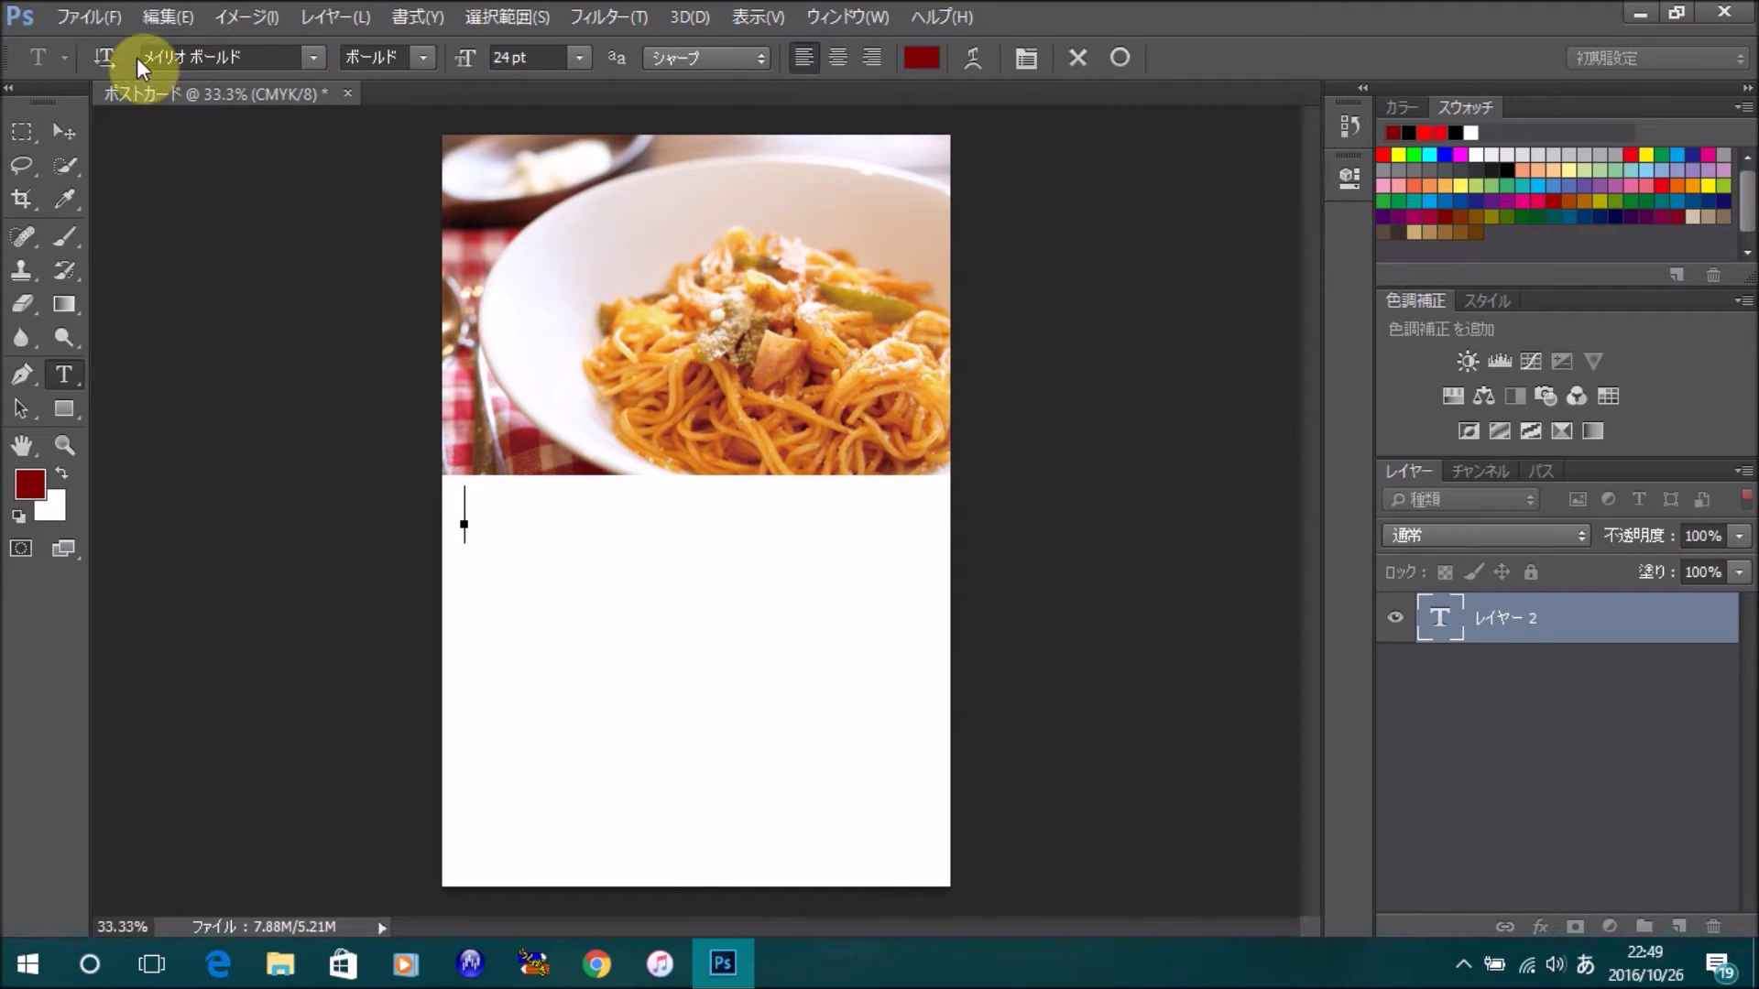
Step: Try Regular, Italic and Bold Italic styles, settling on Bold at 24 pt
left_click(423, 57)
left_click(399, 84)
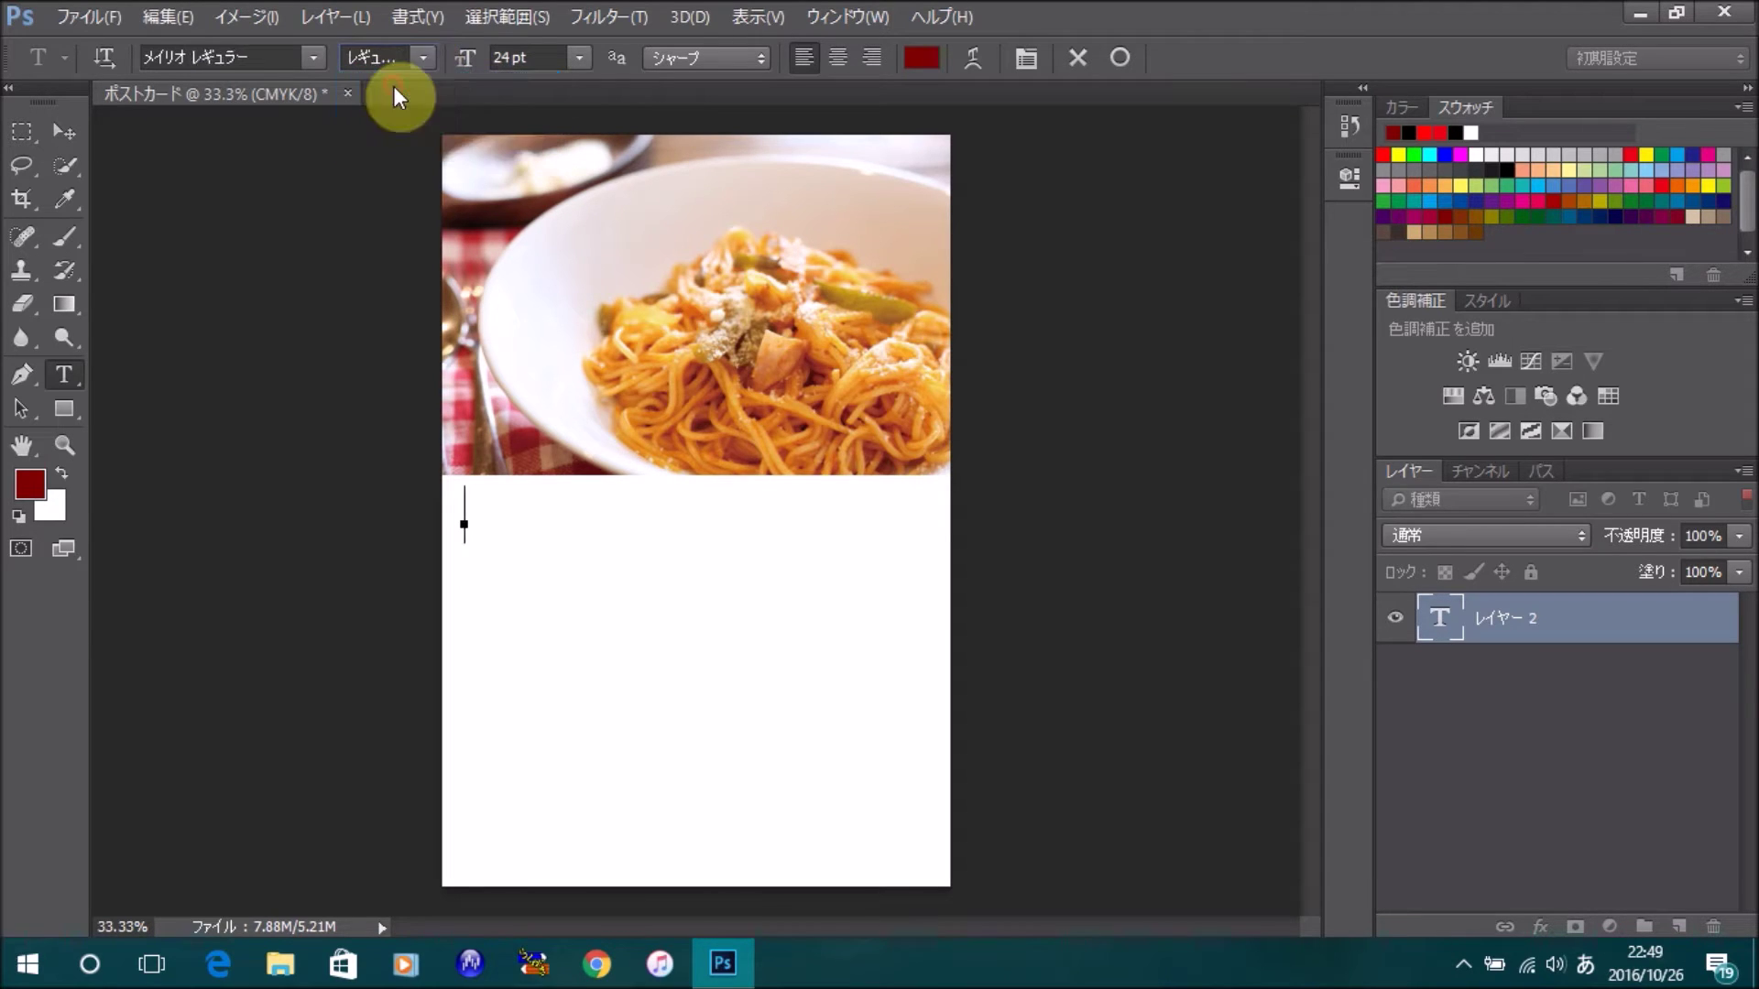
left_click(424, 57)
left_click(396, 108)
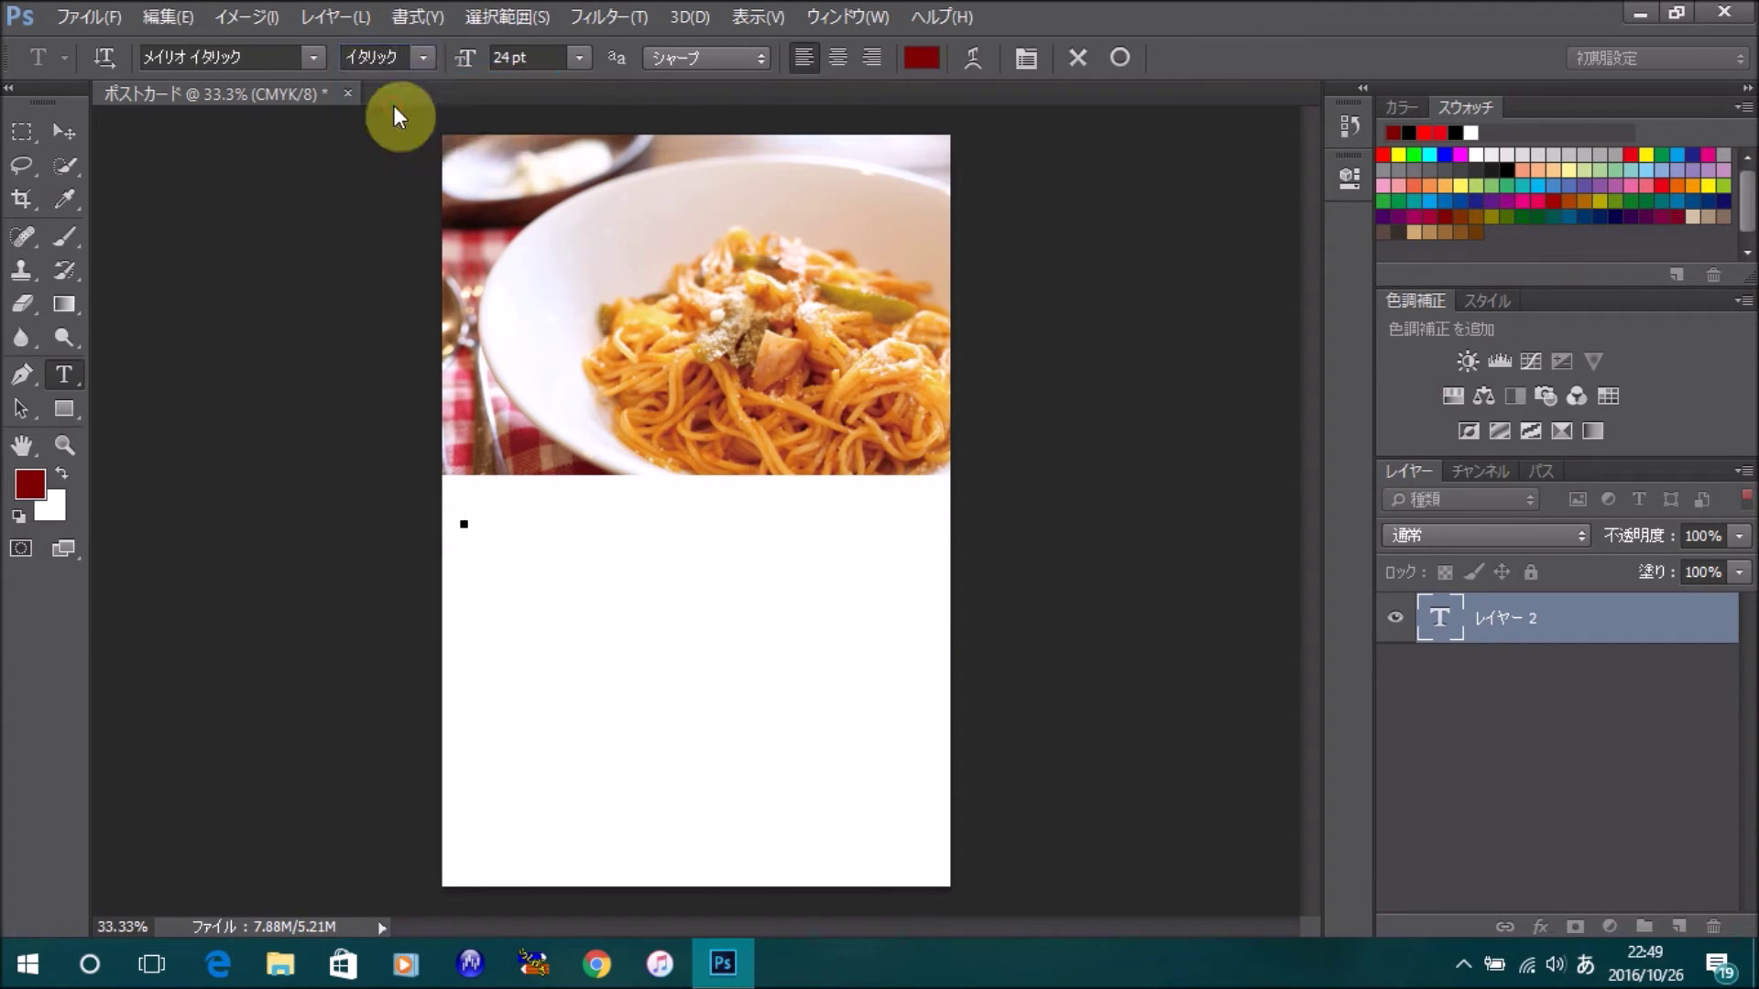
left_click(425, 56)
left_click(396, 129)
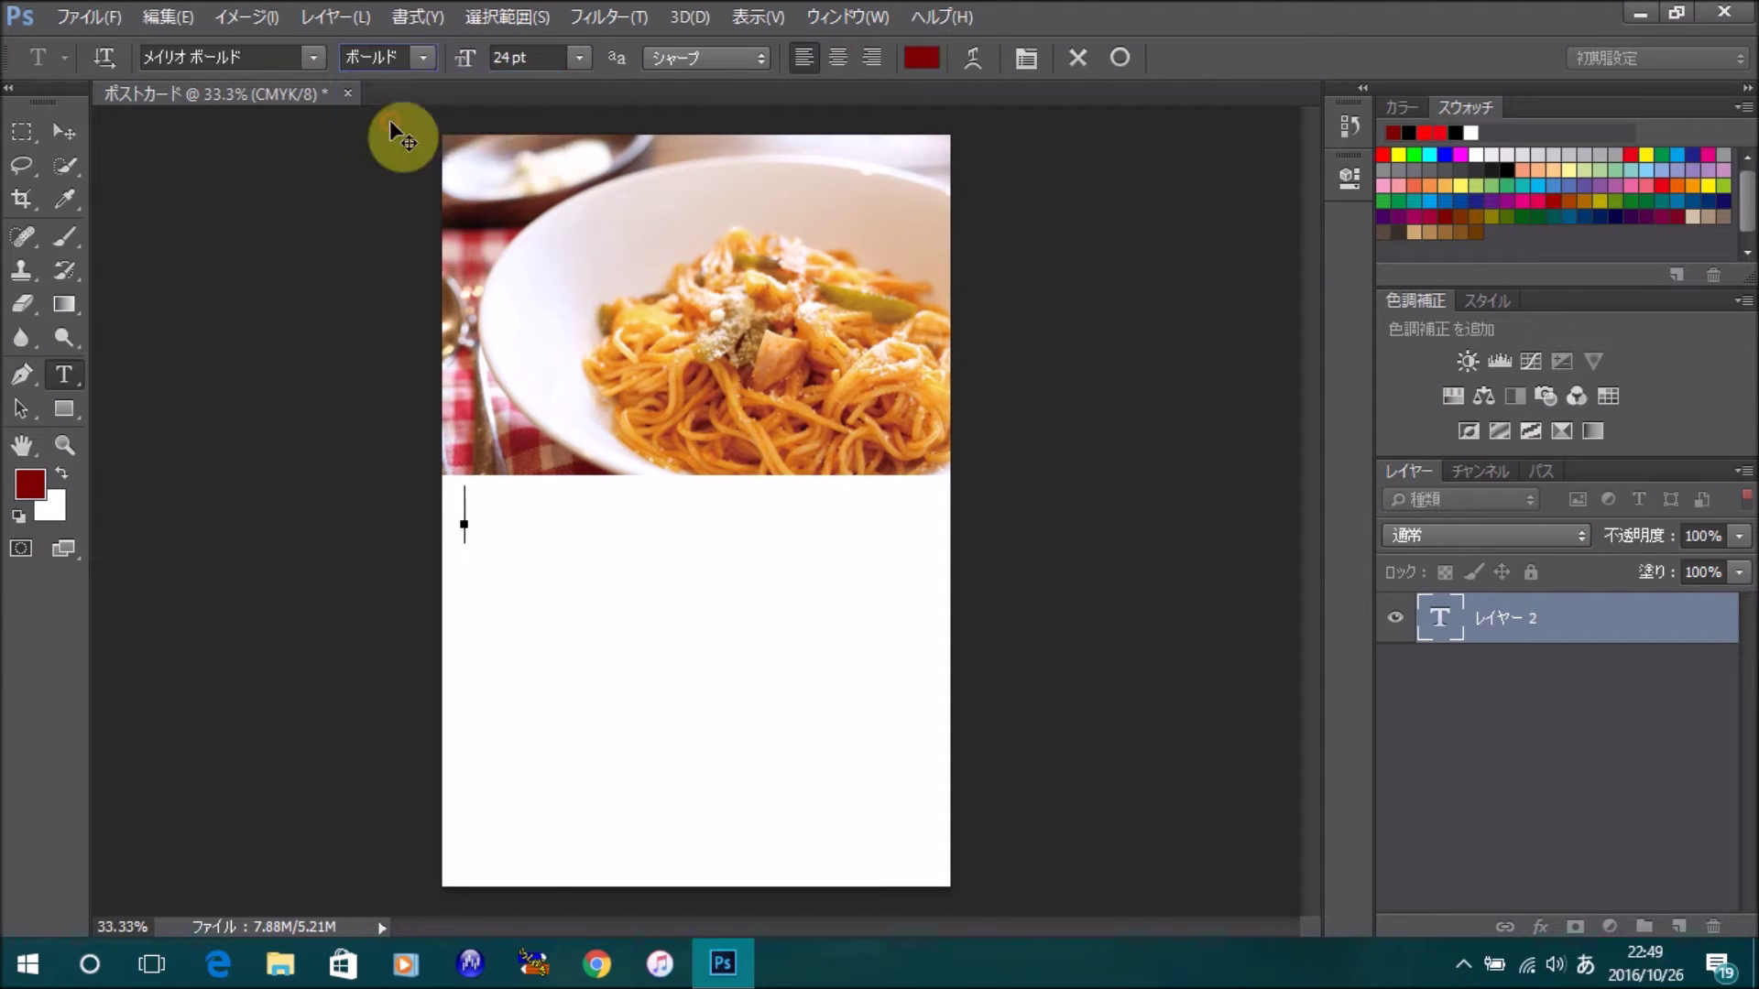
left_click(415, 59)
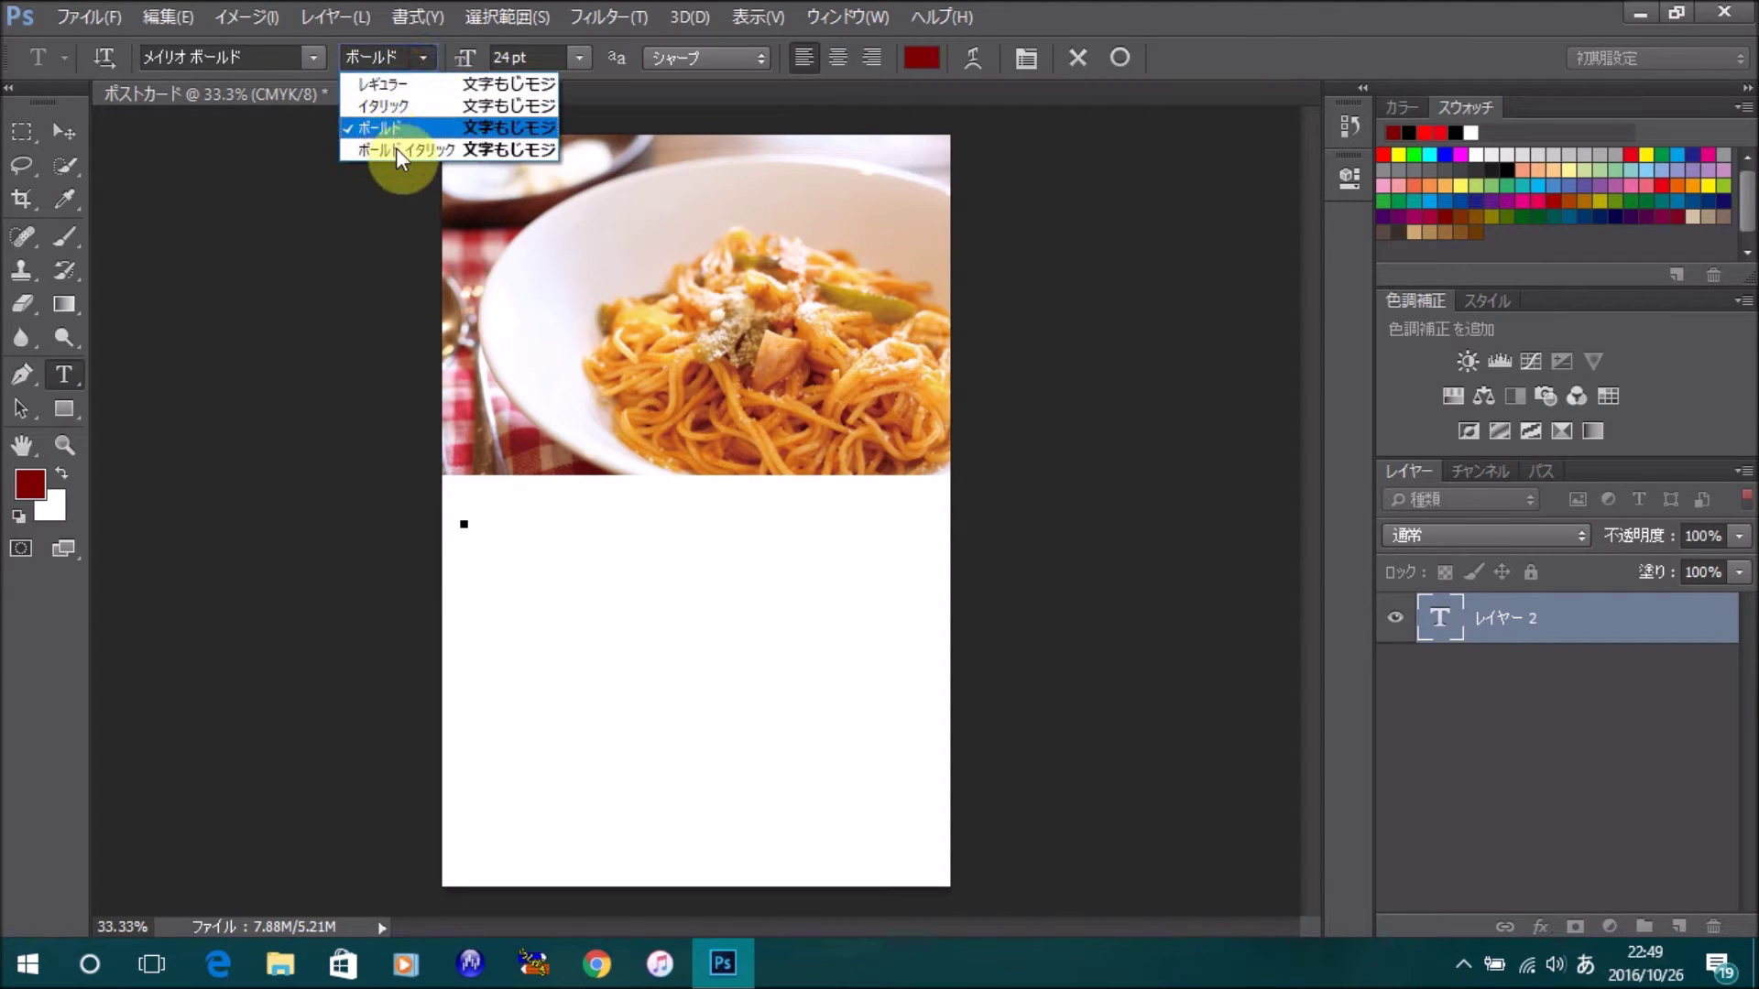
left_click(395, 149)
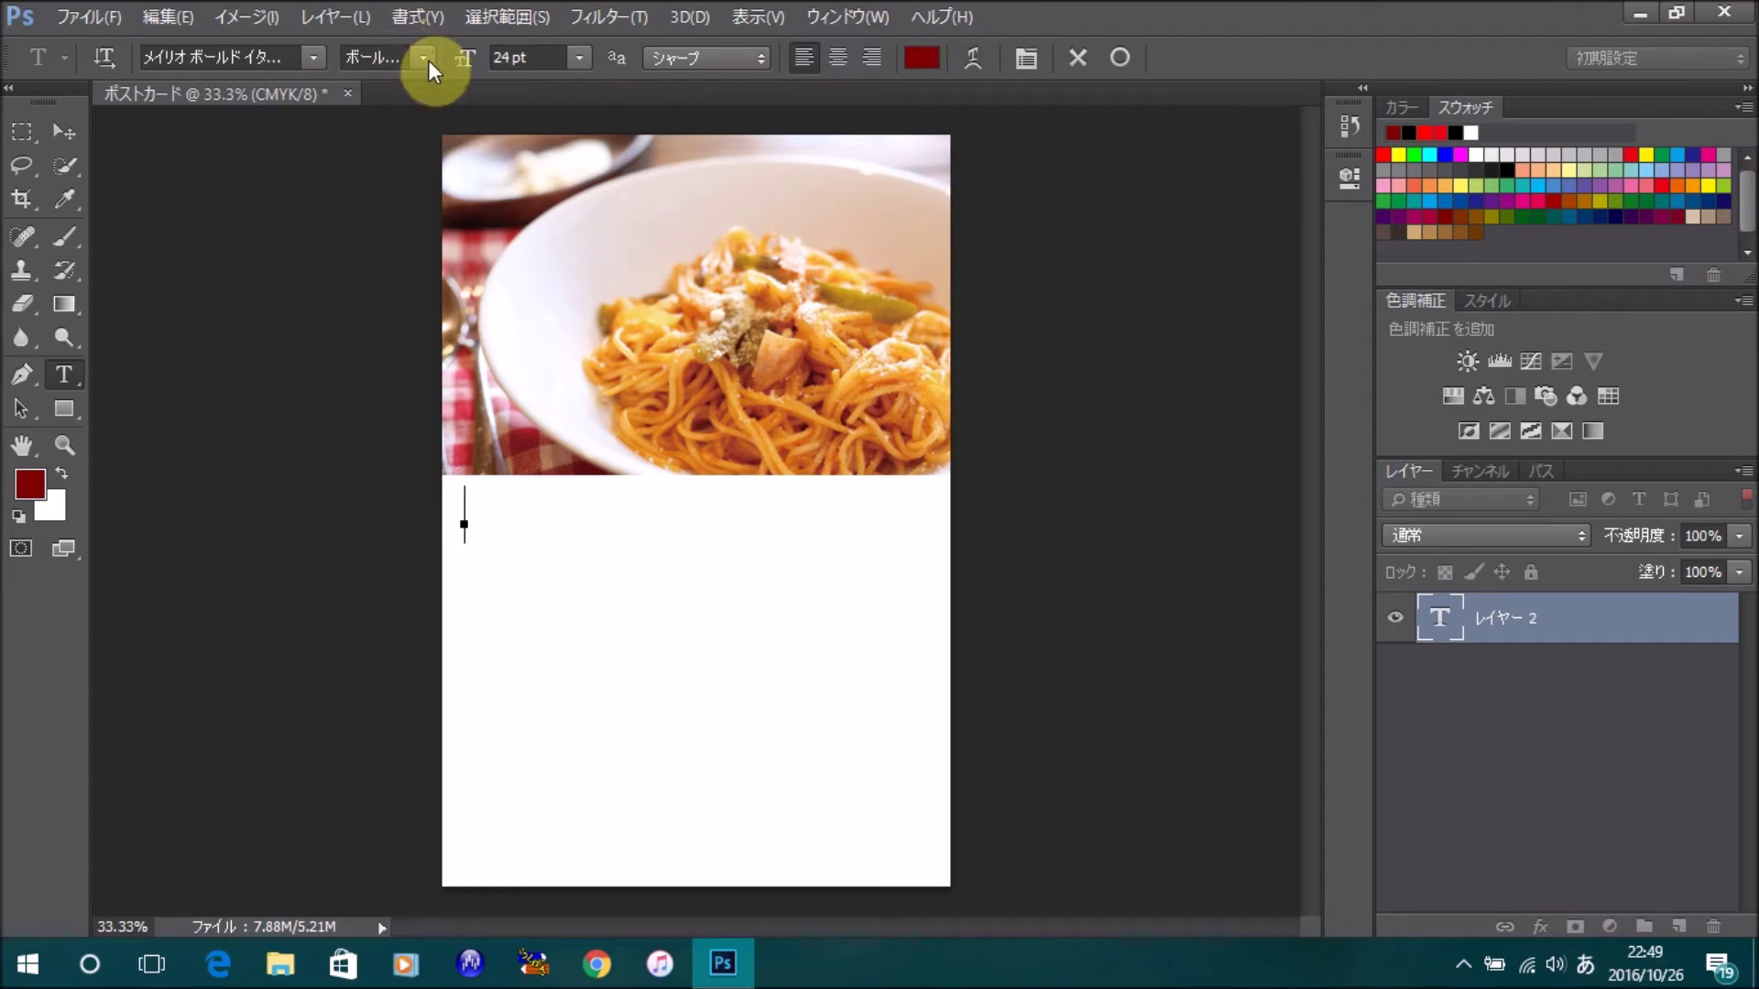
left_click(425, 57)
left_click(414, 135)
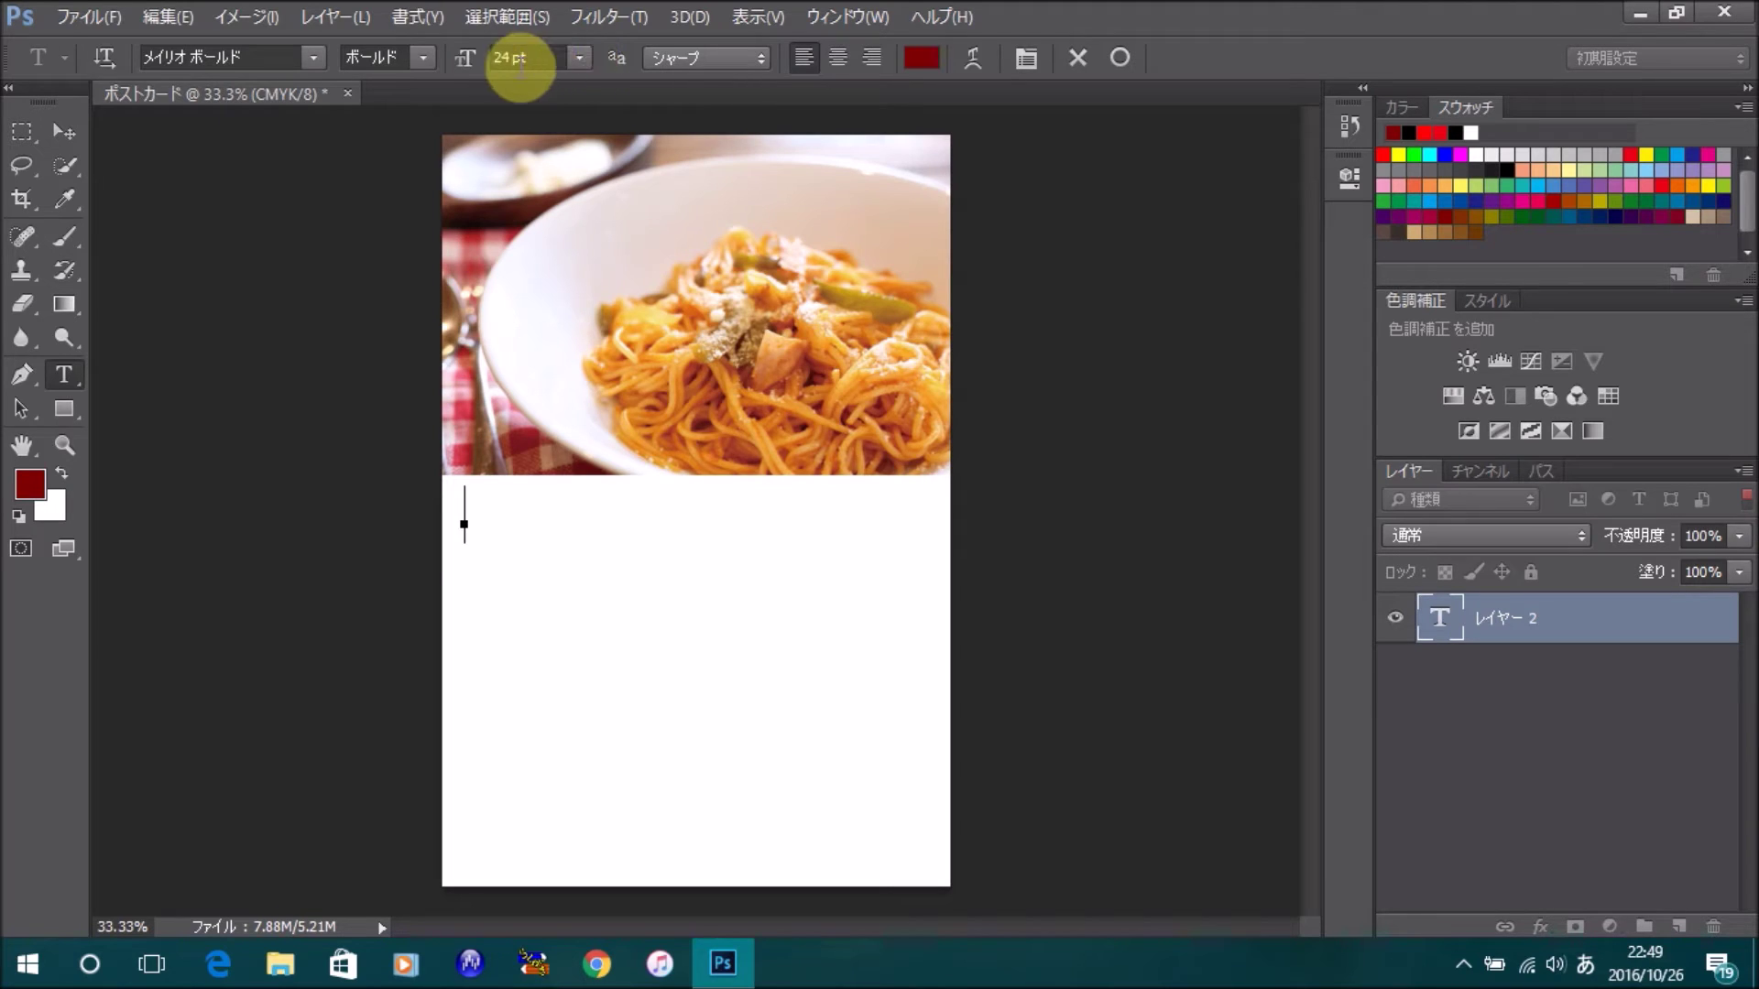
left_click(578, 58)
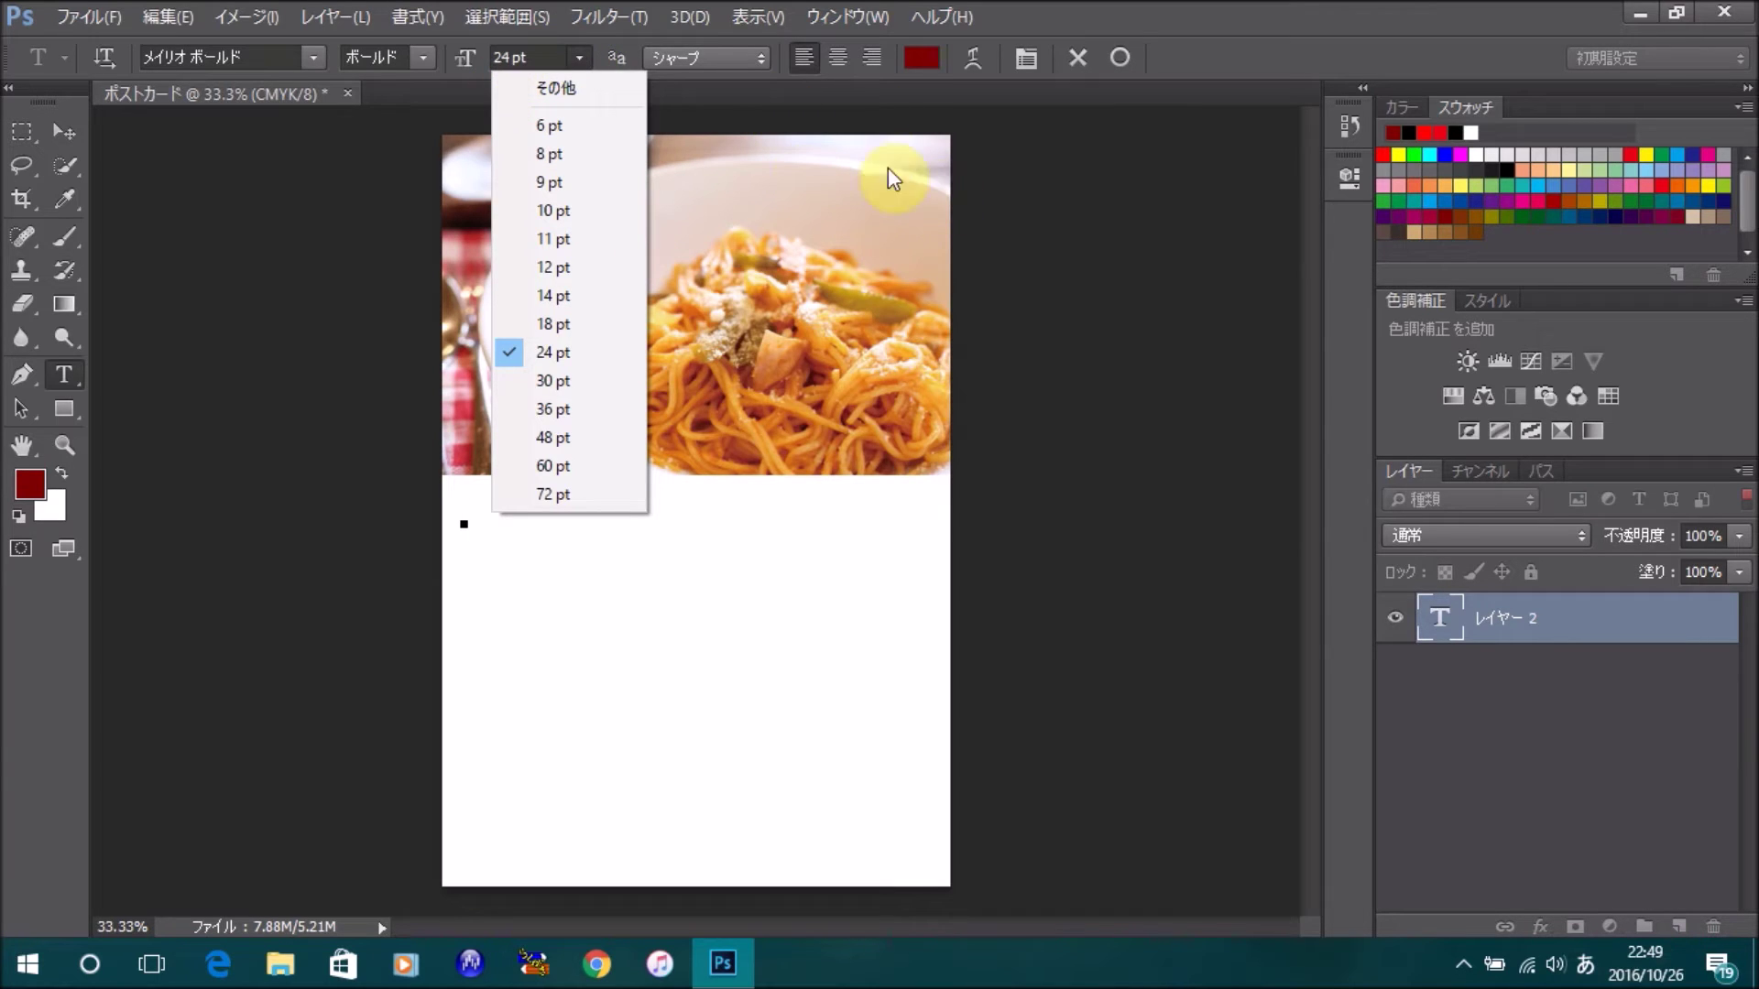
left_click(1063, 180)
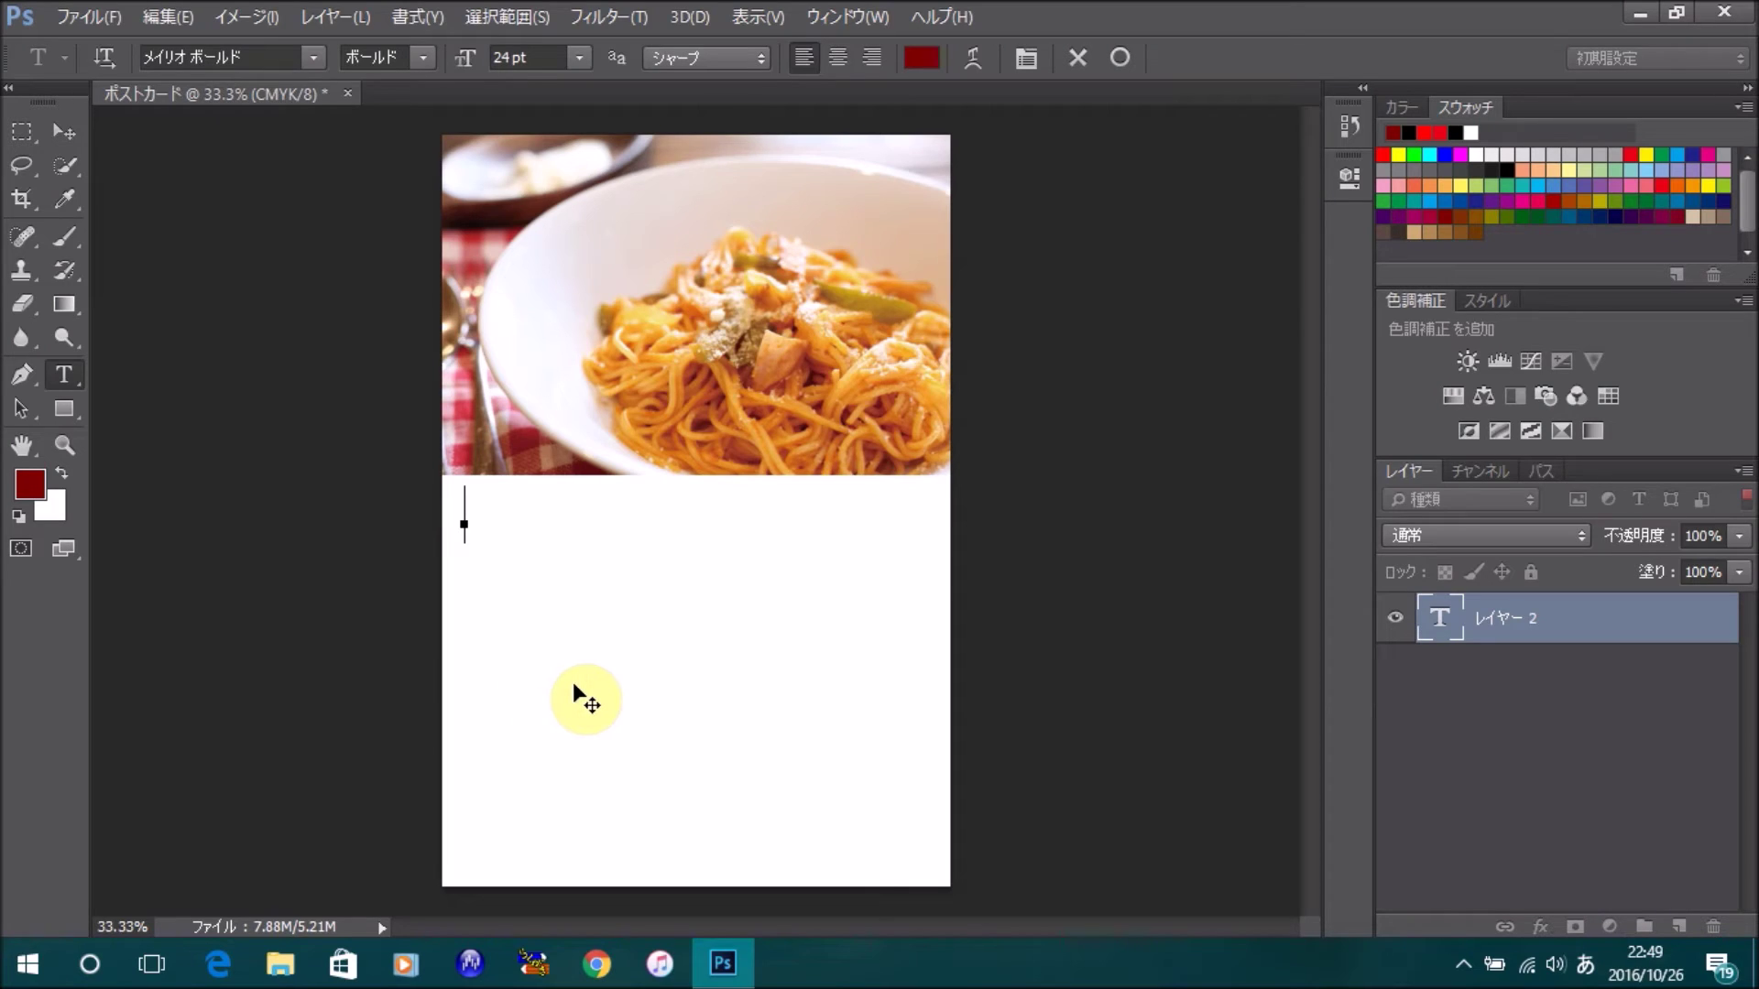
Step: Type the headline 'Special Price!' in alphanumeric input and commit it
key("Zenkaku_Hankaku")
type("Special Price!")
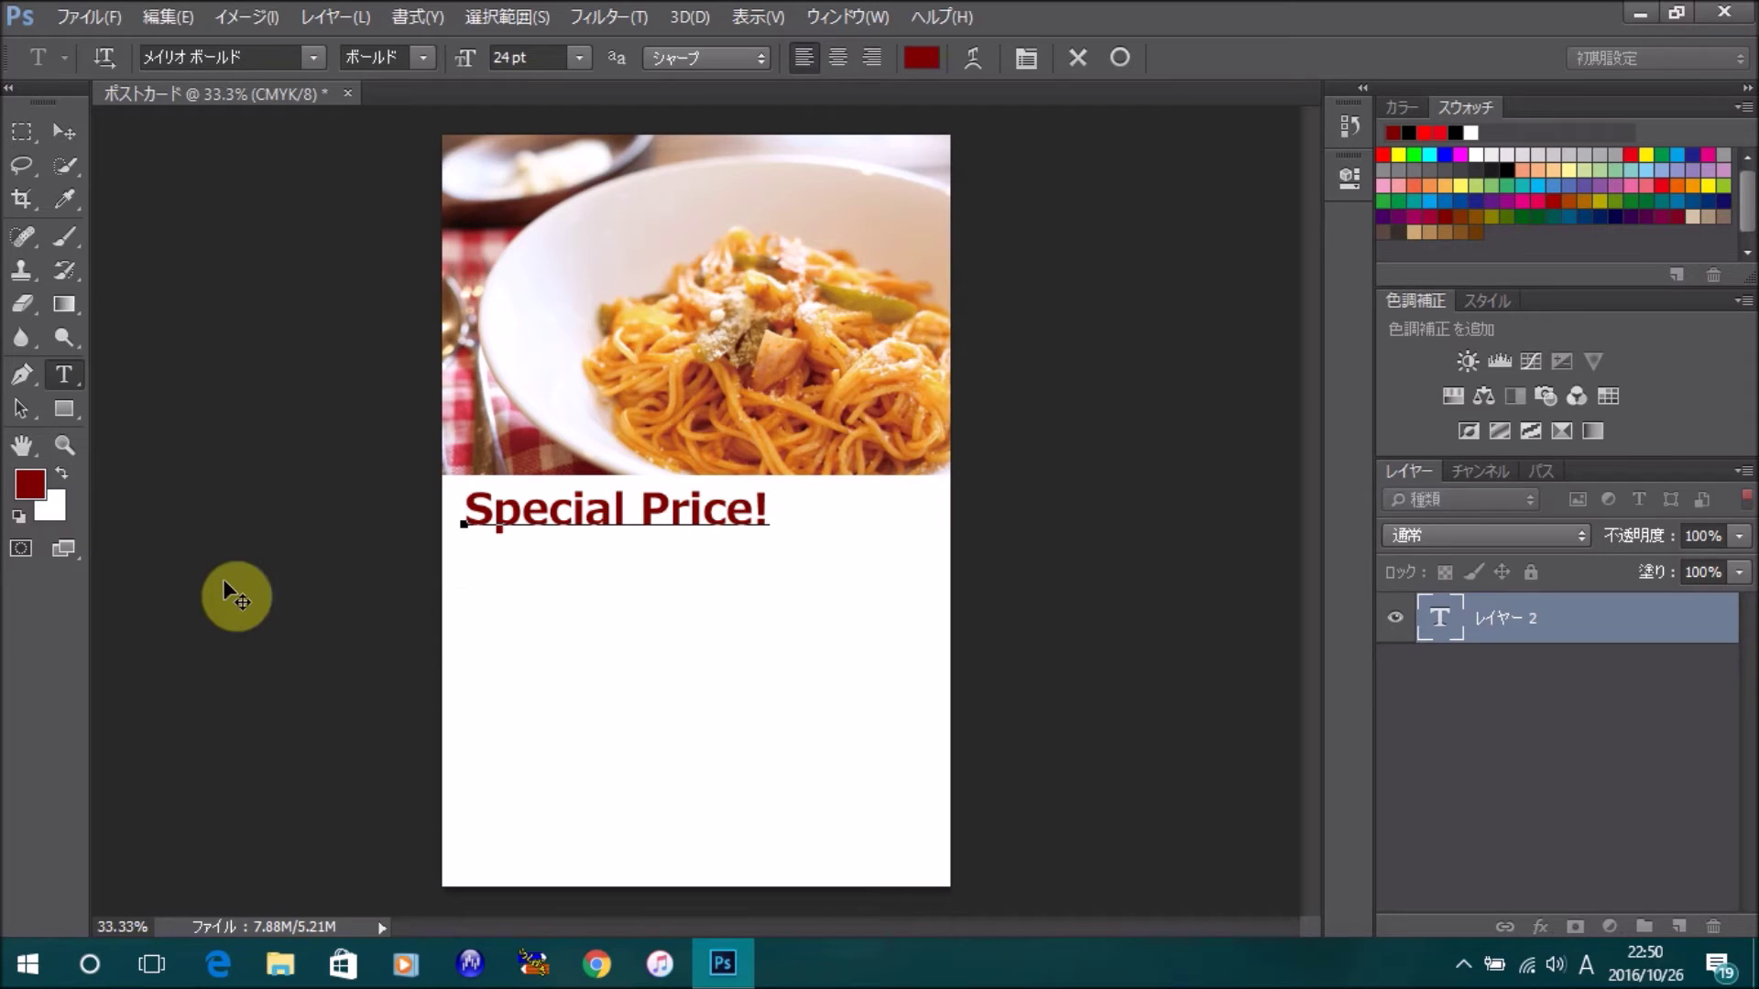
left_click(1132, 62)
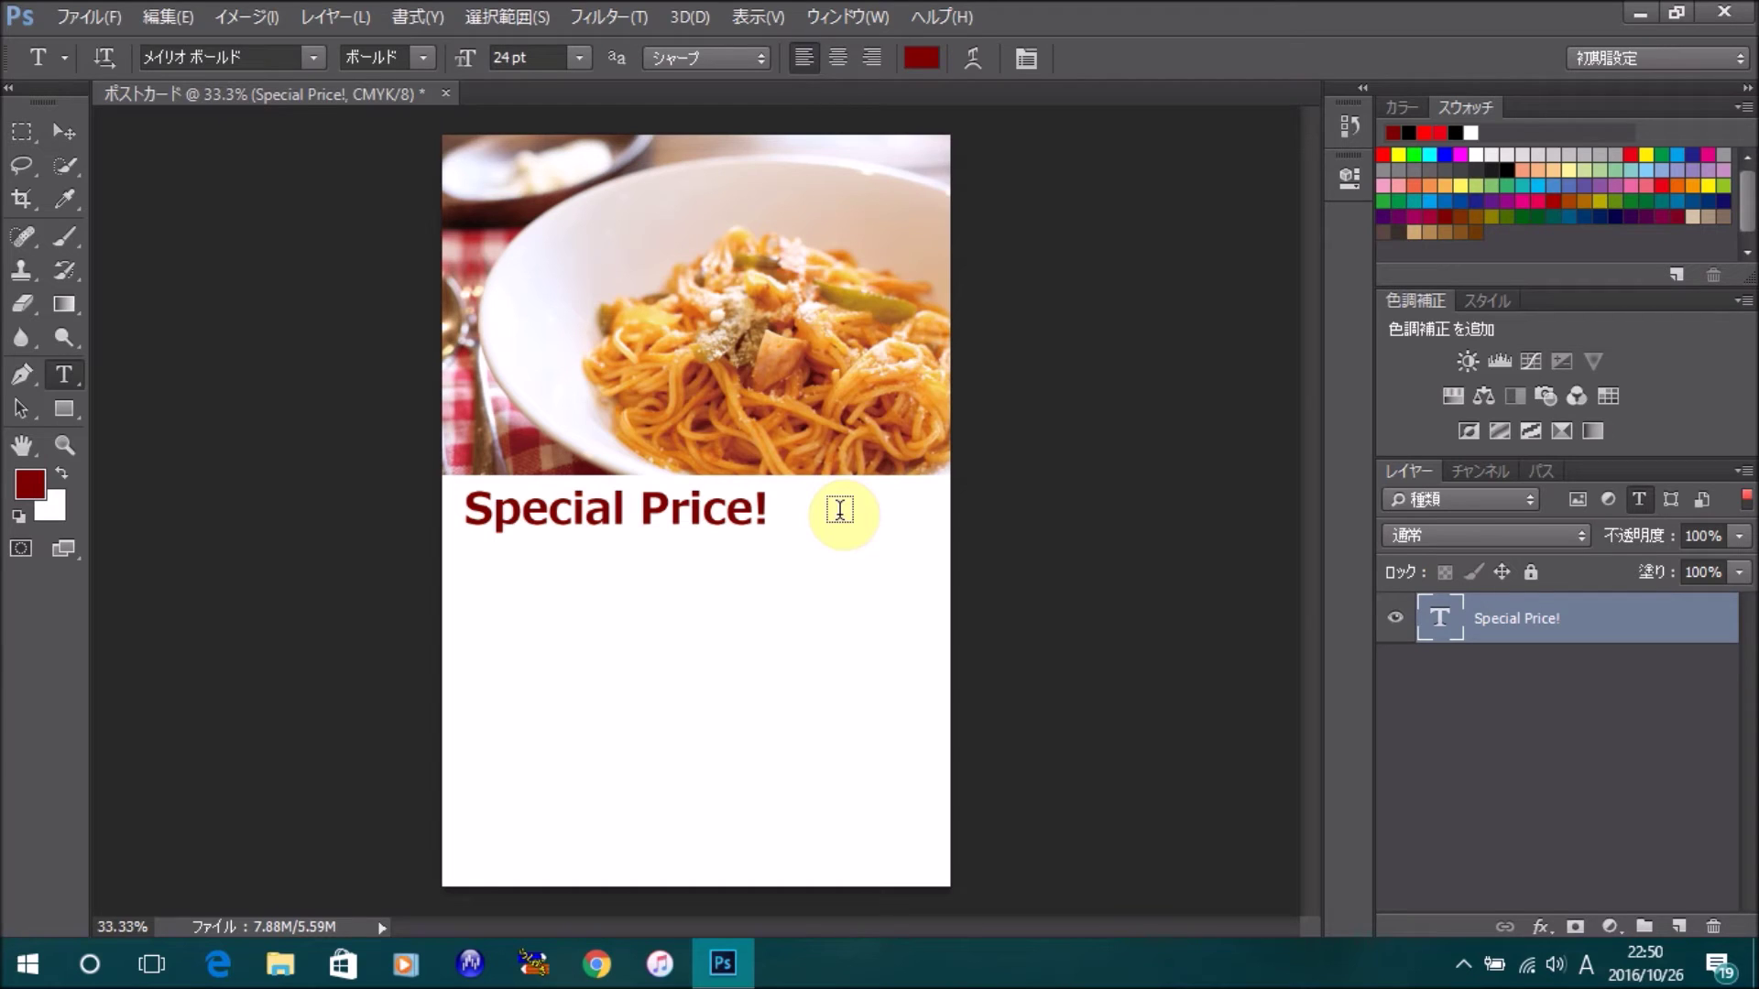
Step: Free-transform the 'Special Price!' headline to about 145% and apply it
left_click(187, 15)
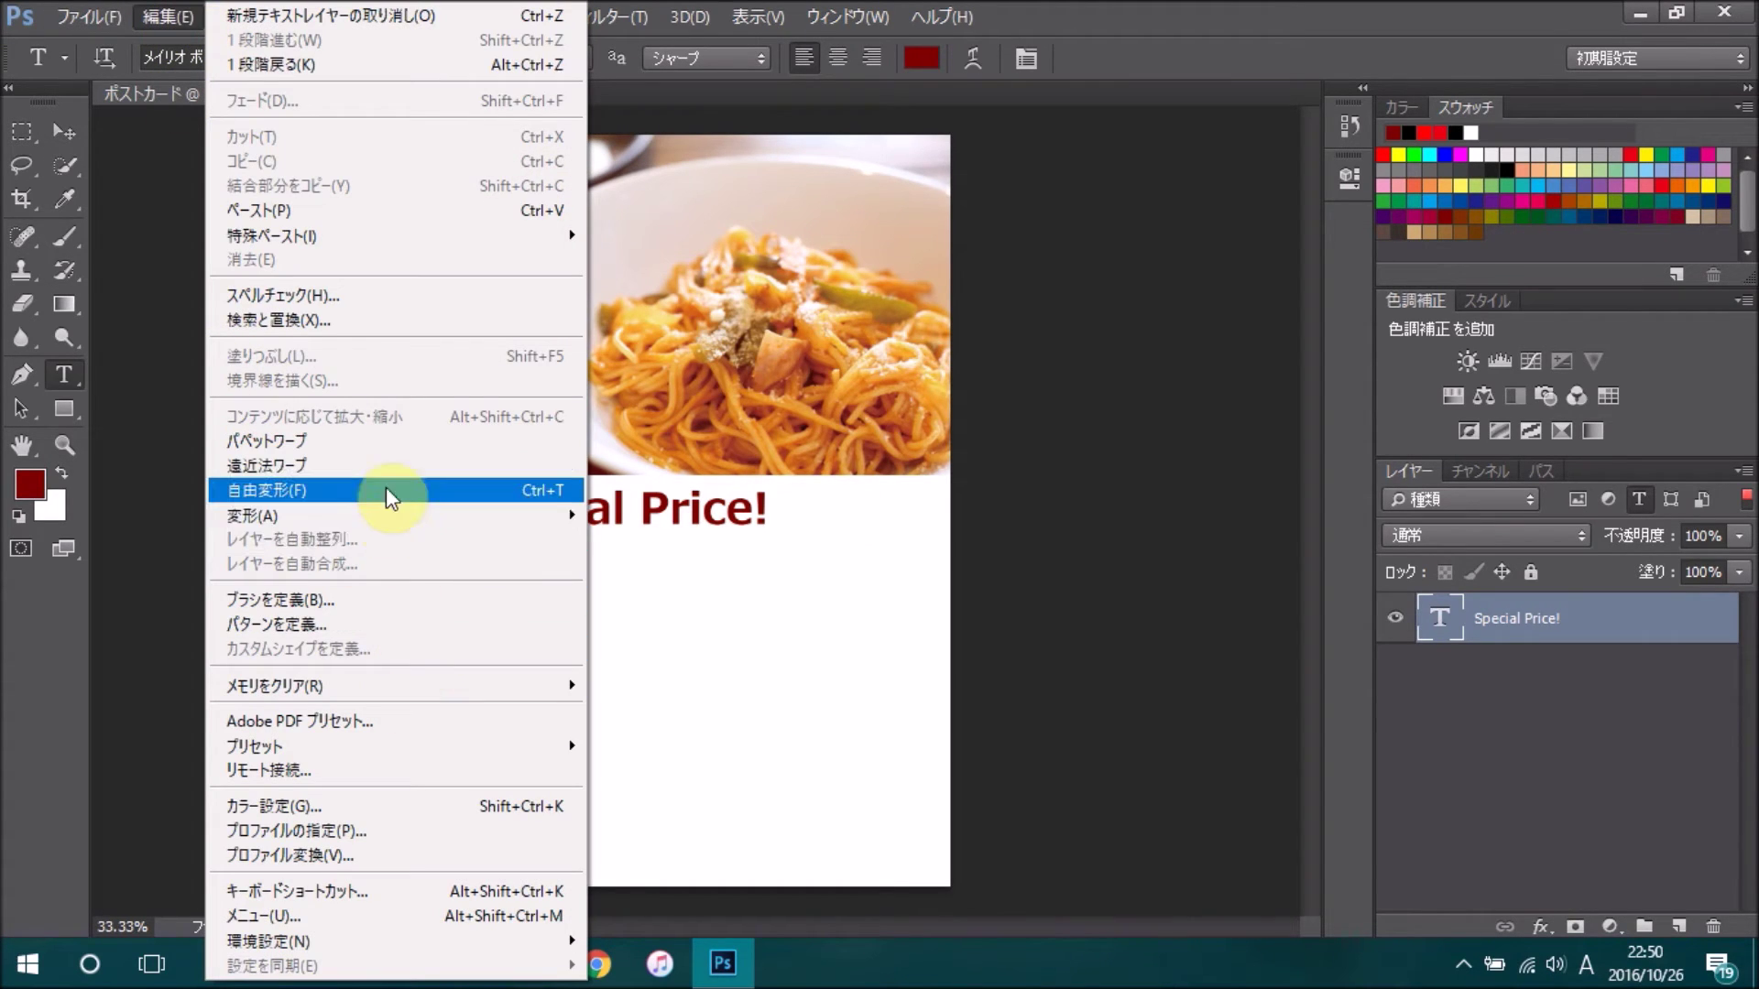
mouse_move(396, 515)
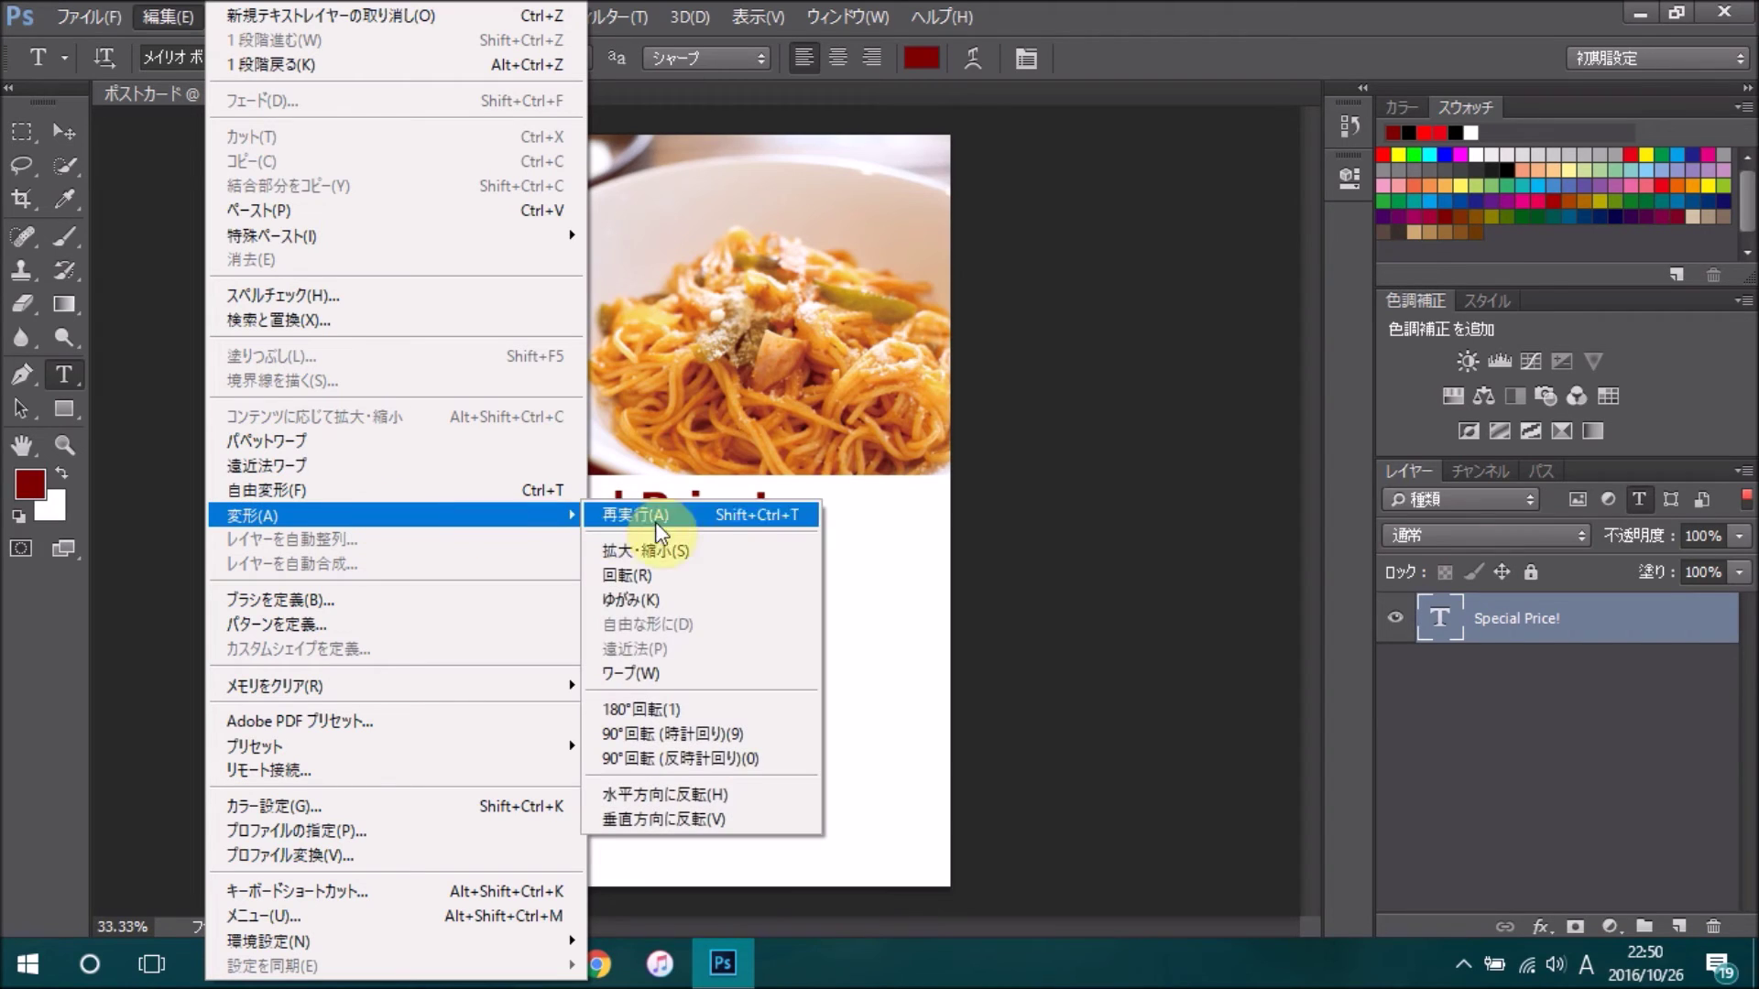
left_click(674, 559)
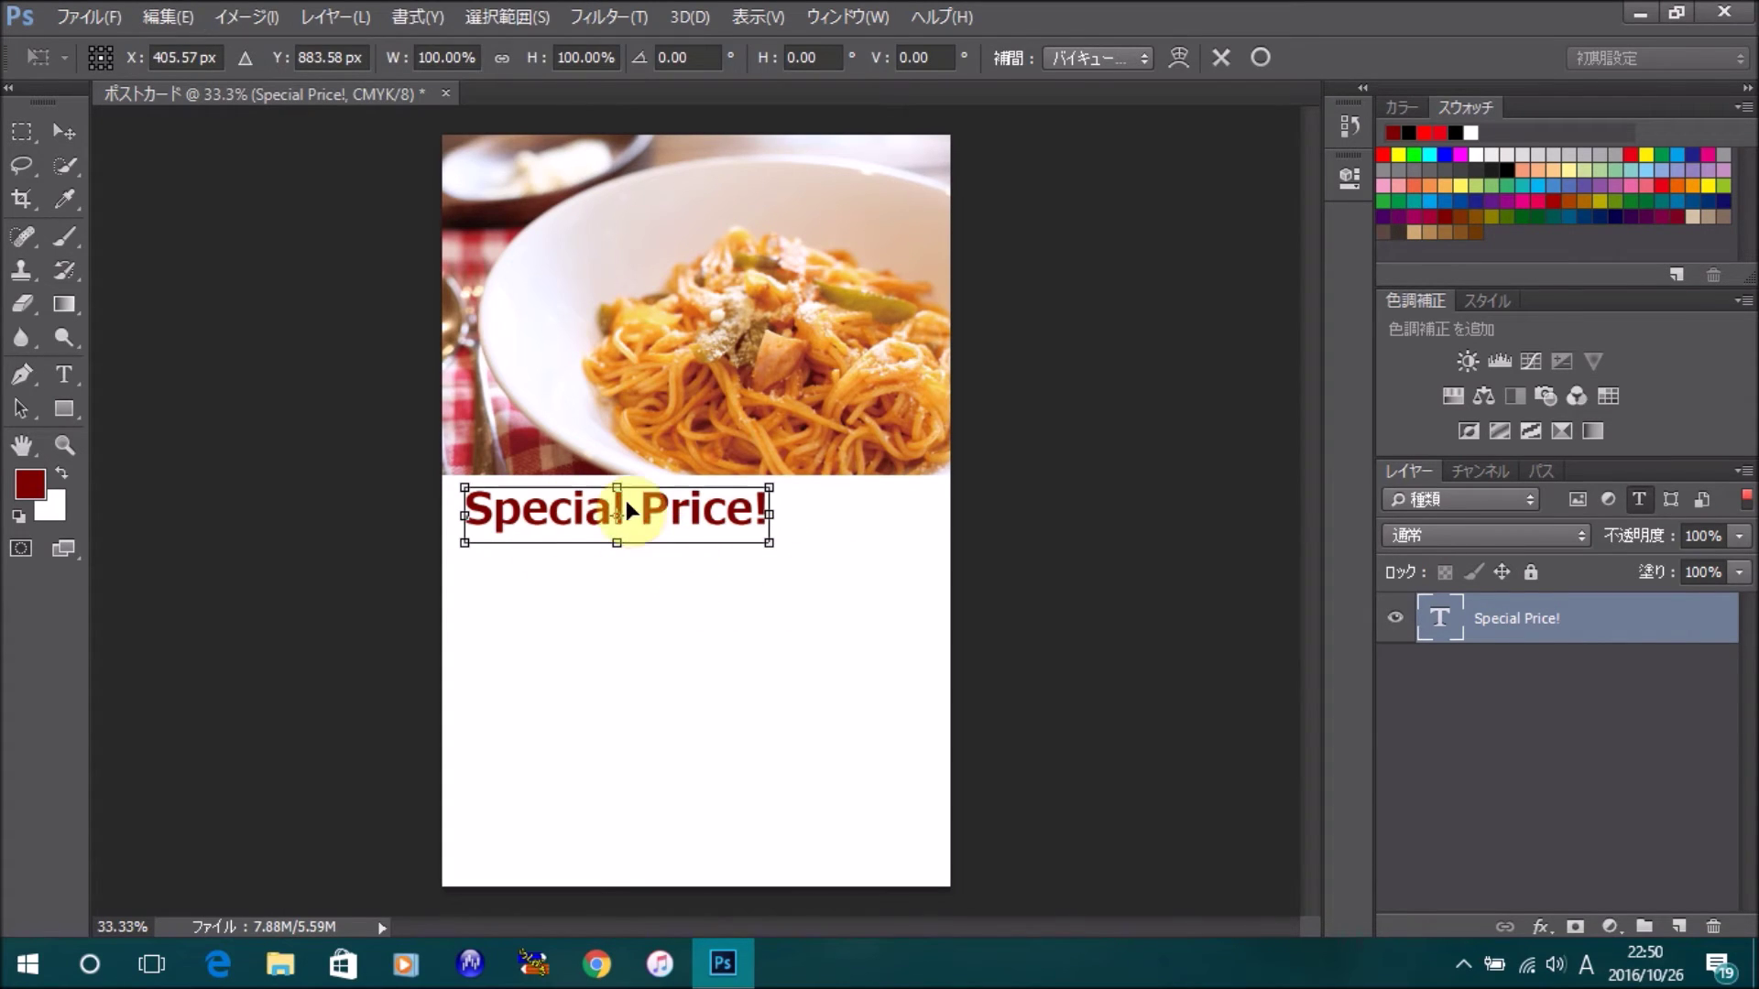
mouse_move(761, 543)
left_mouse_down()
mouse_move(896, 599)
mouse_move(775, 565)
mouse_move(786, 530)
left_mouse_up()
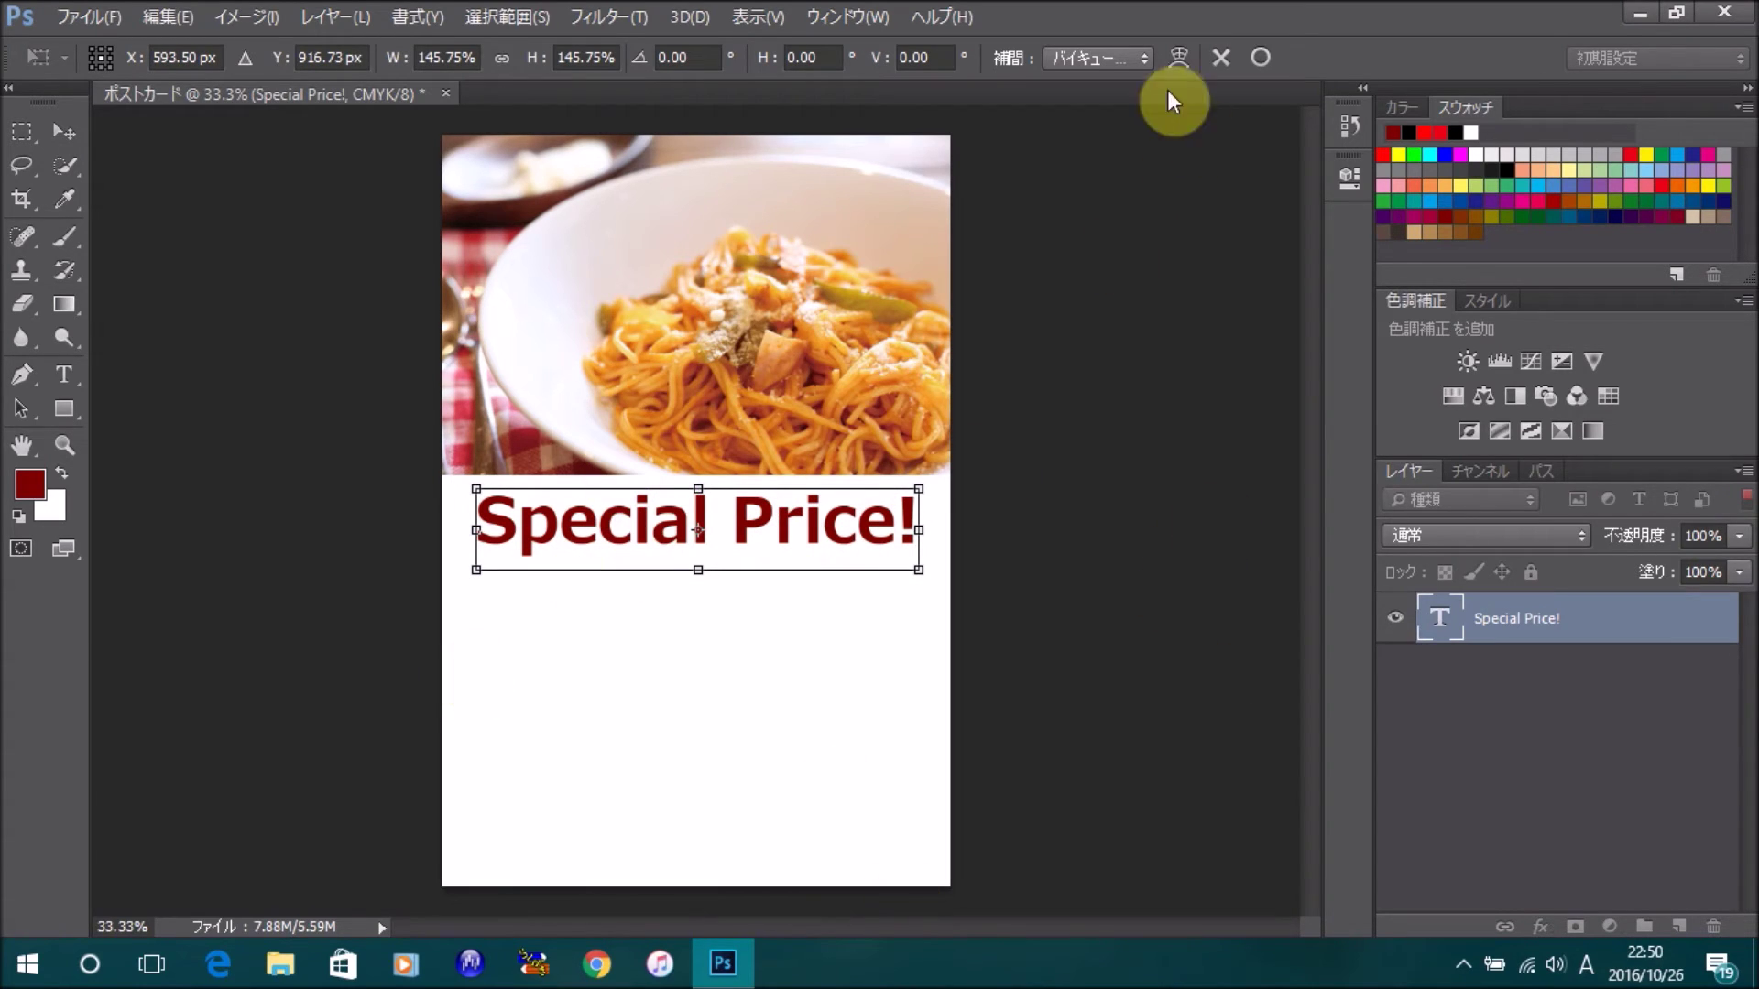
left_click(1265, 57)
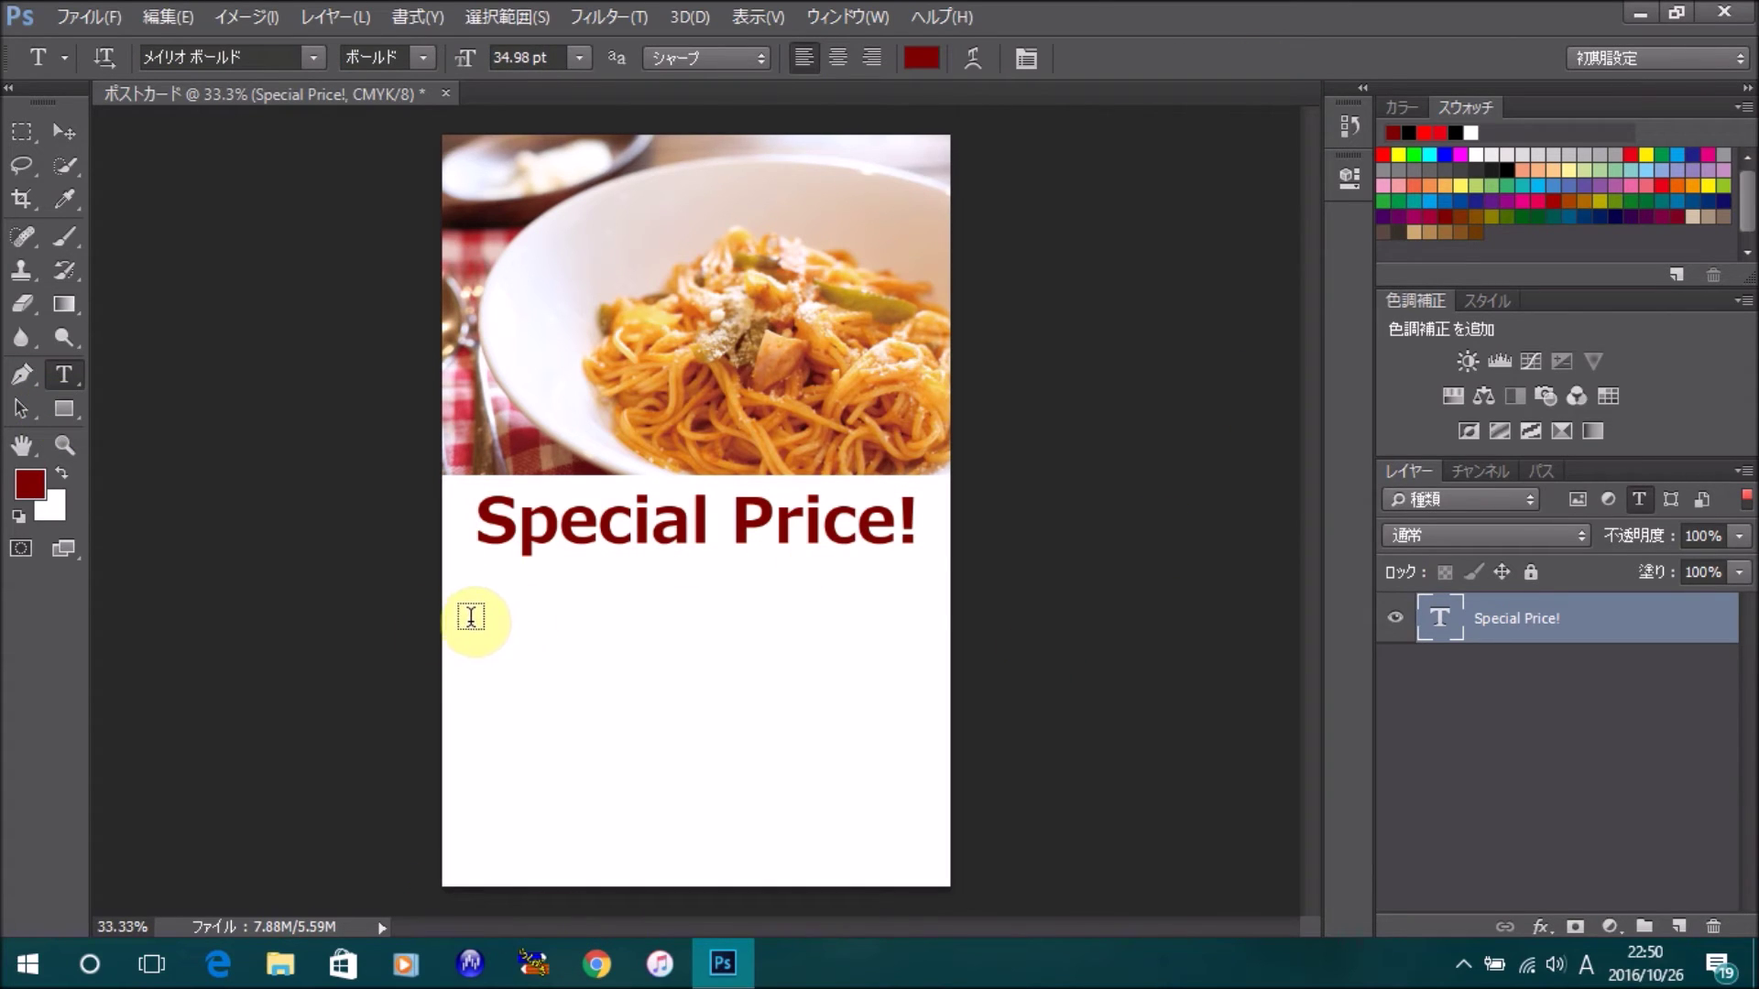
Step: Below the headline, type the first line 'ランチメニューが今なら' in Japanese input
left_click(477, 632)
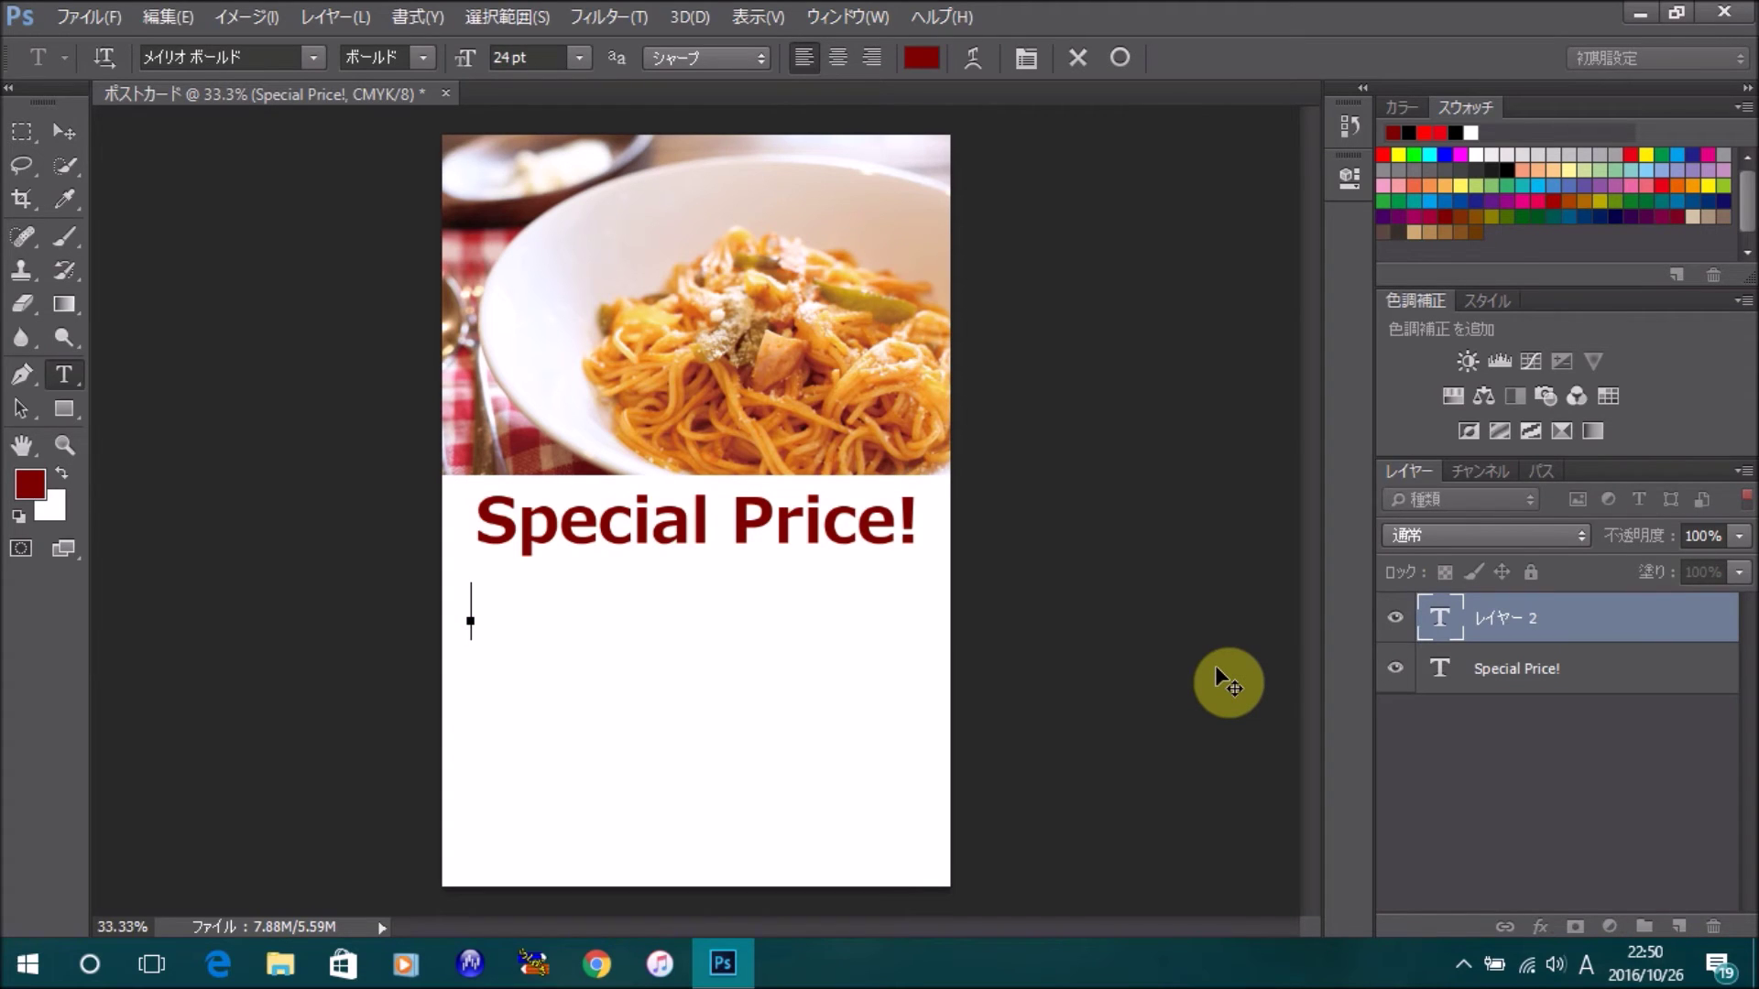
type("rannti")
key("BackSpace")
key("BackSpace")
key("BackSpace")
key("BackSpace")
key("BackSpace")
key("BackSpace")
key("Zenkaku_Hankaku")
type("ran")
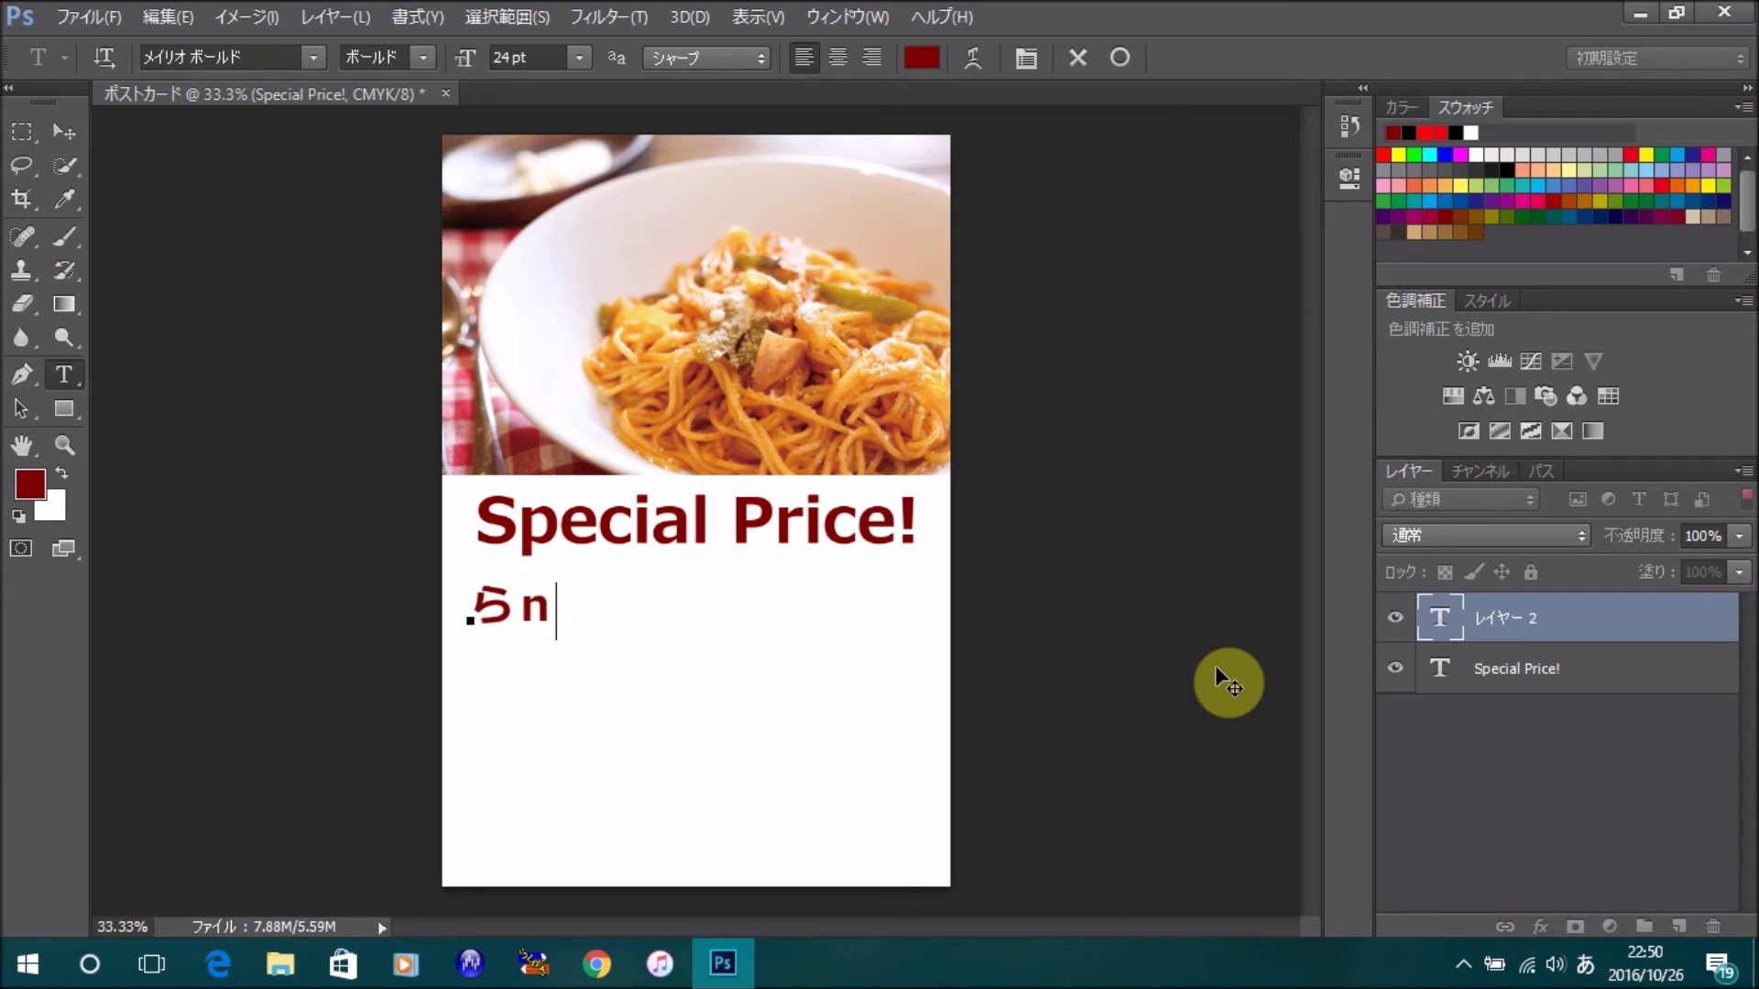
type("ntimenyu-")
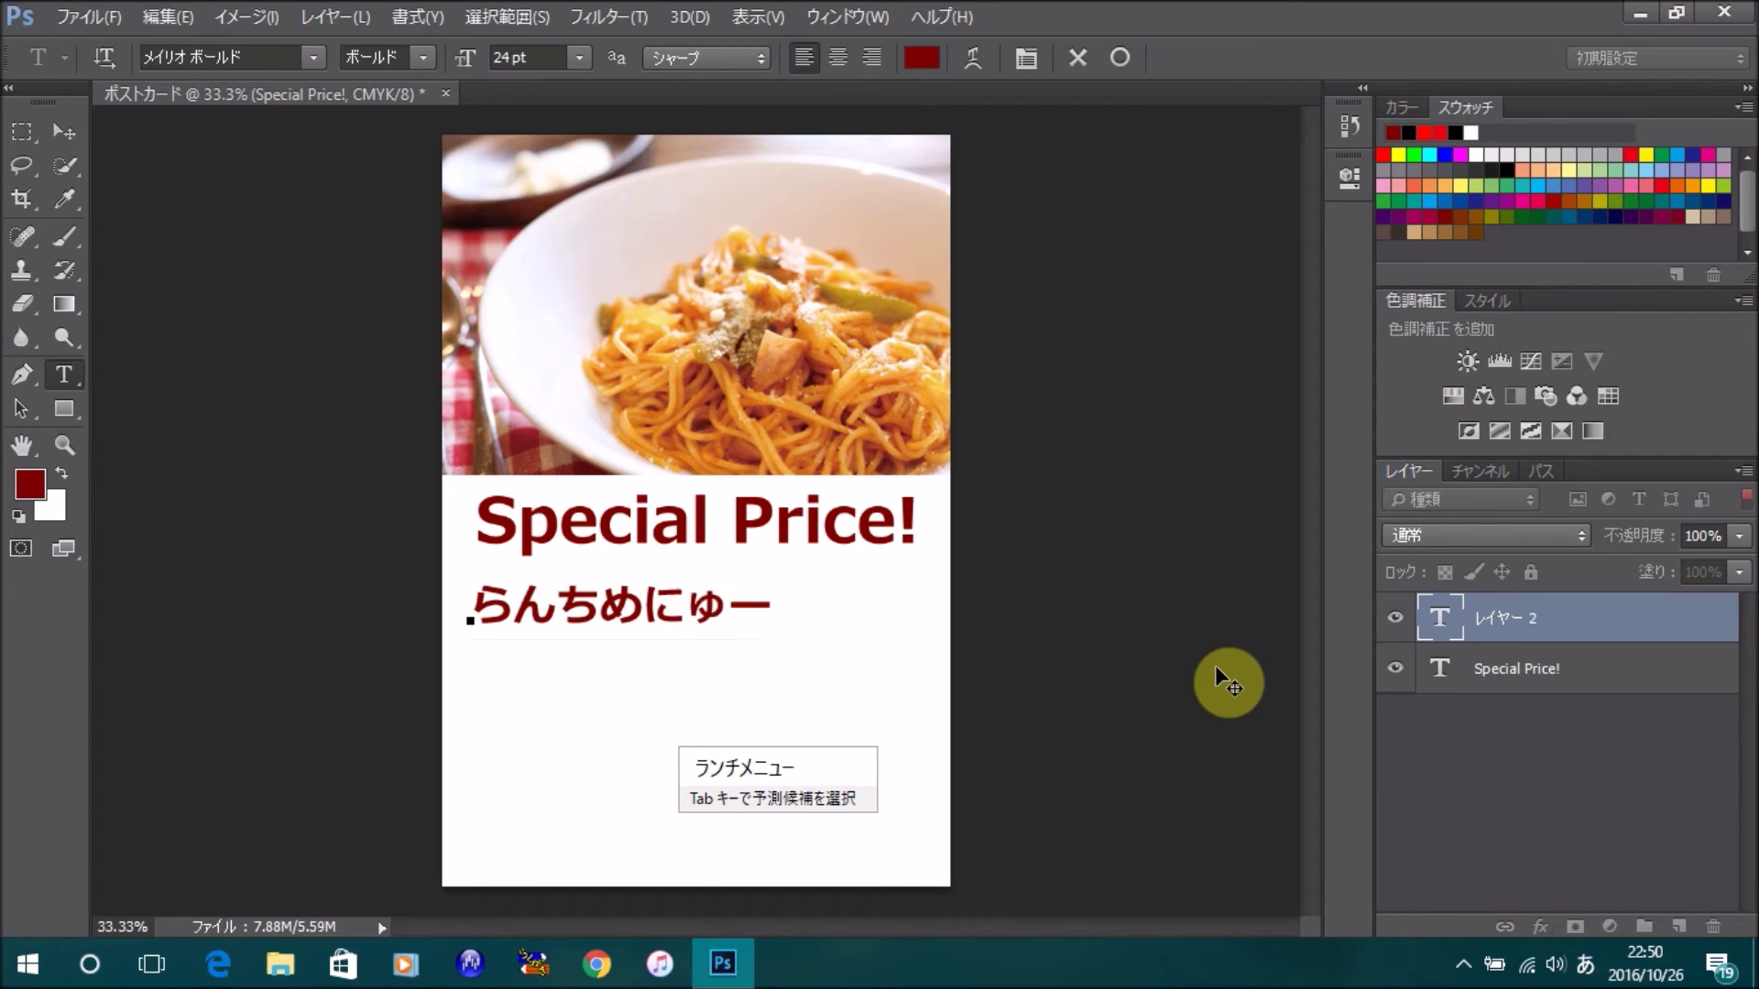
key("Tab")
type("gaimana")
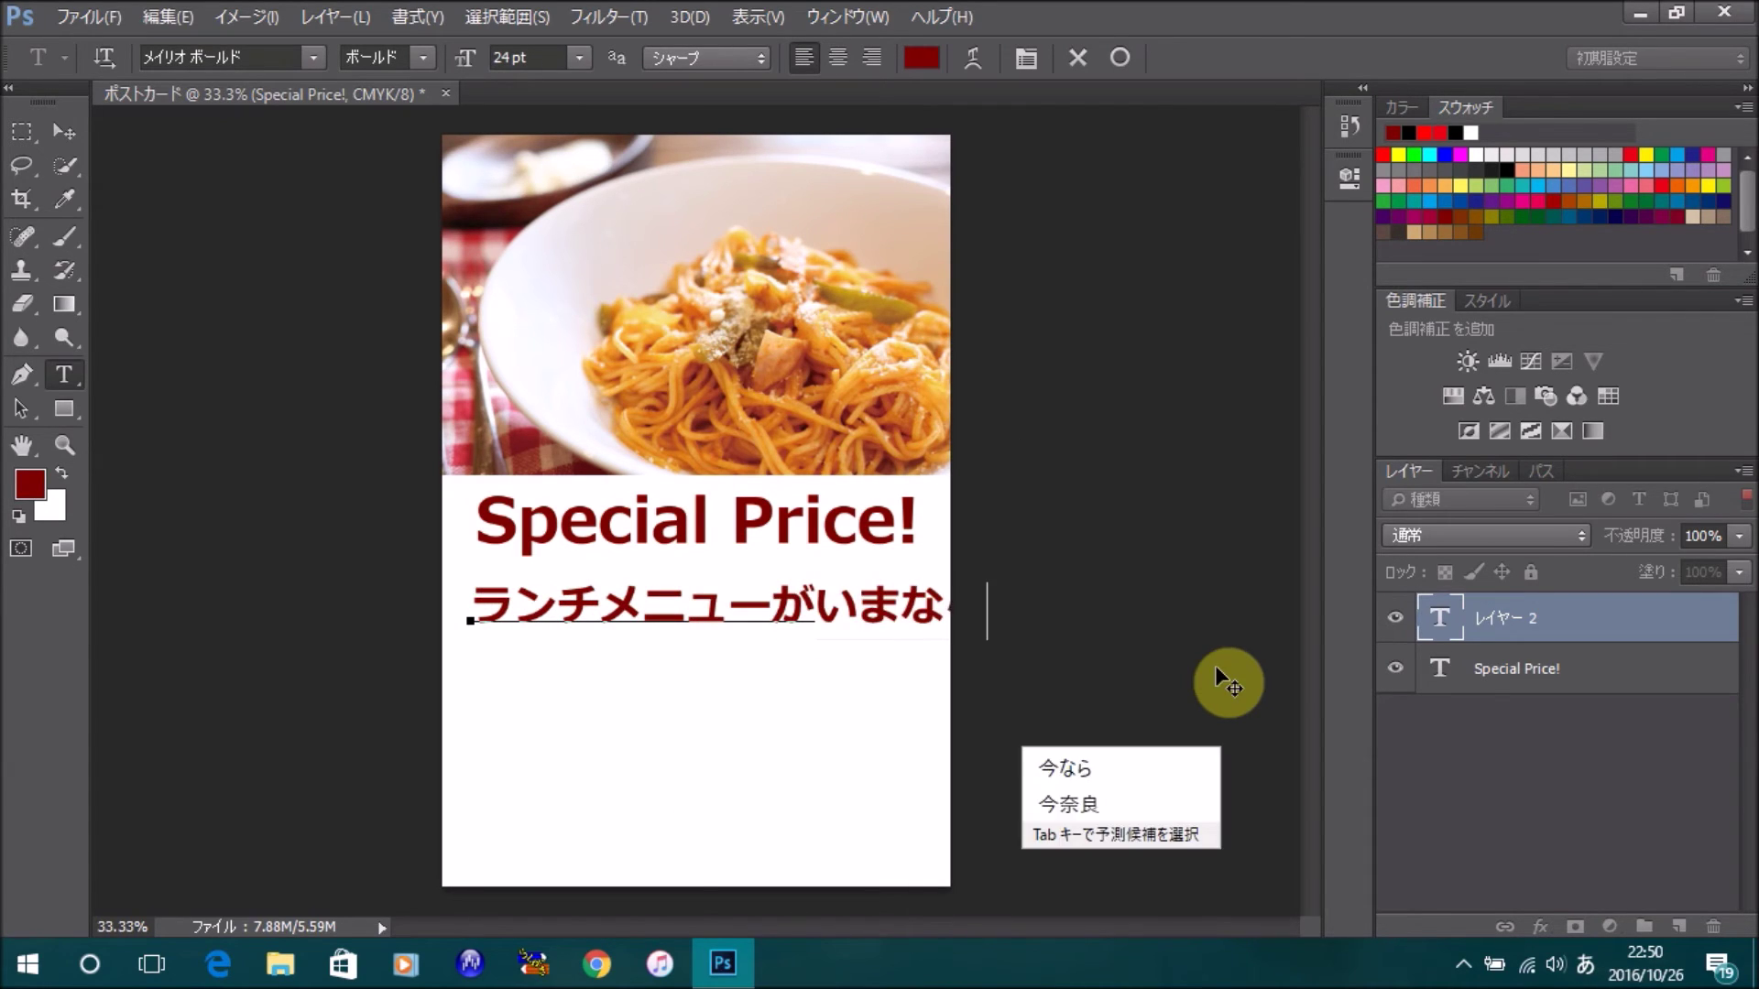
key("Tab")
key("Return")
key("Return")
Step: Type the second line '全て２０％ＯＦＦ！' and commit the text
type("subete")
key("space")
type("０")
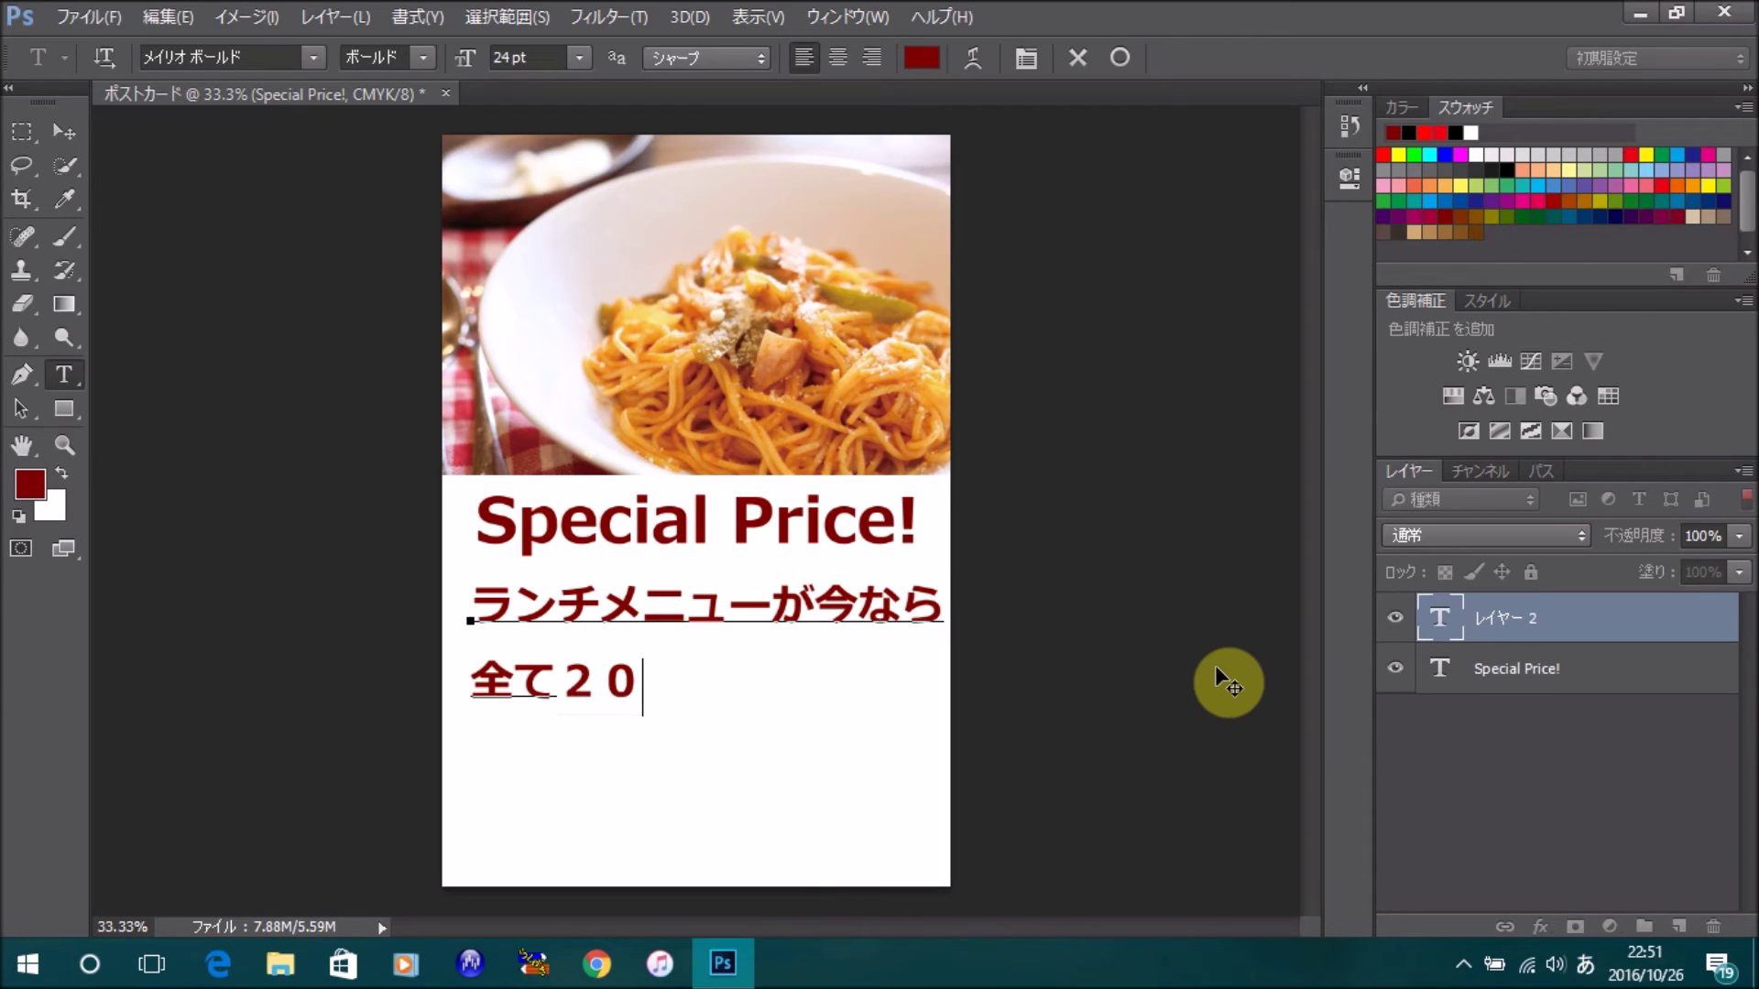
type("％おｆｆ")
key("F9")
key("F9")
type("！")
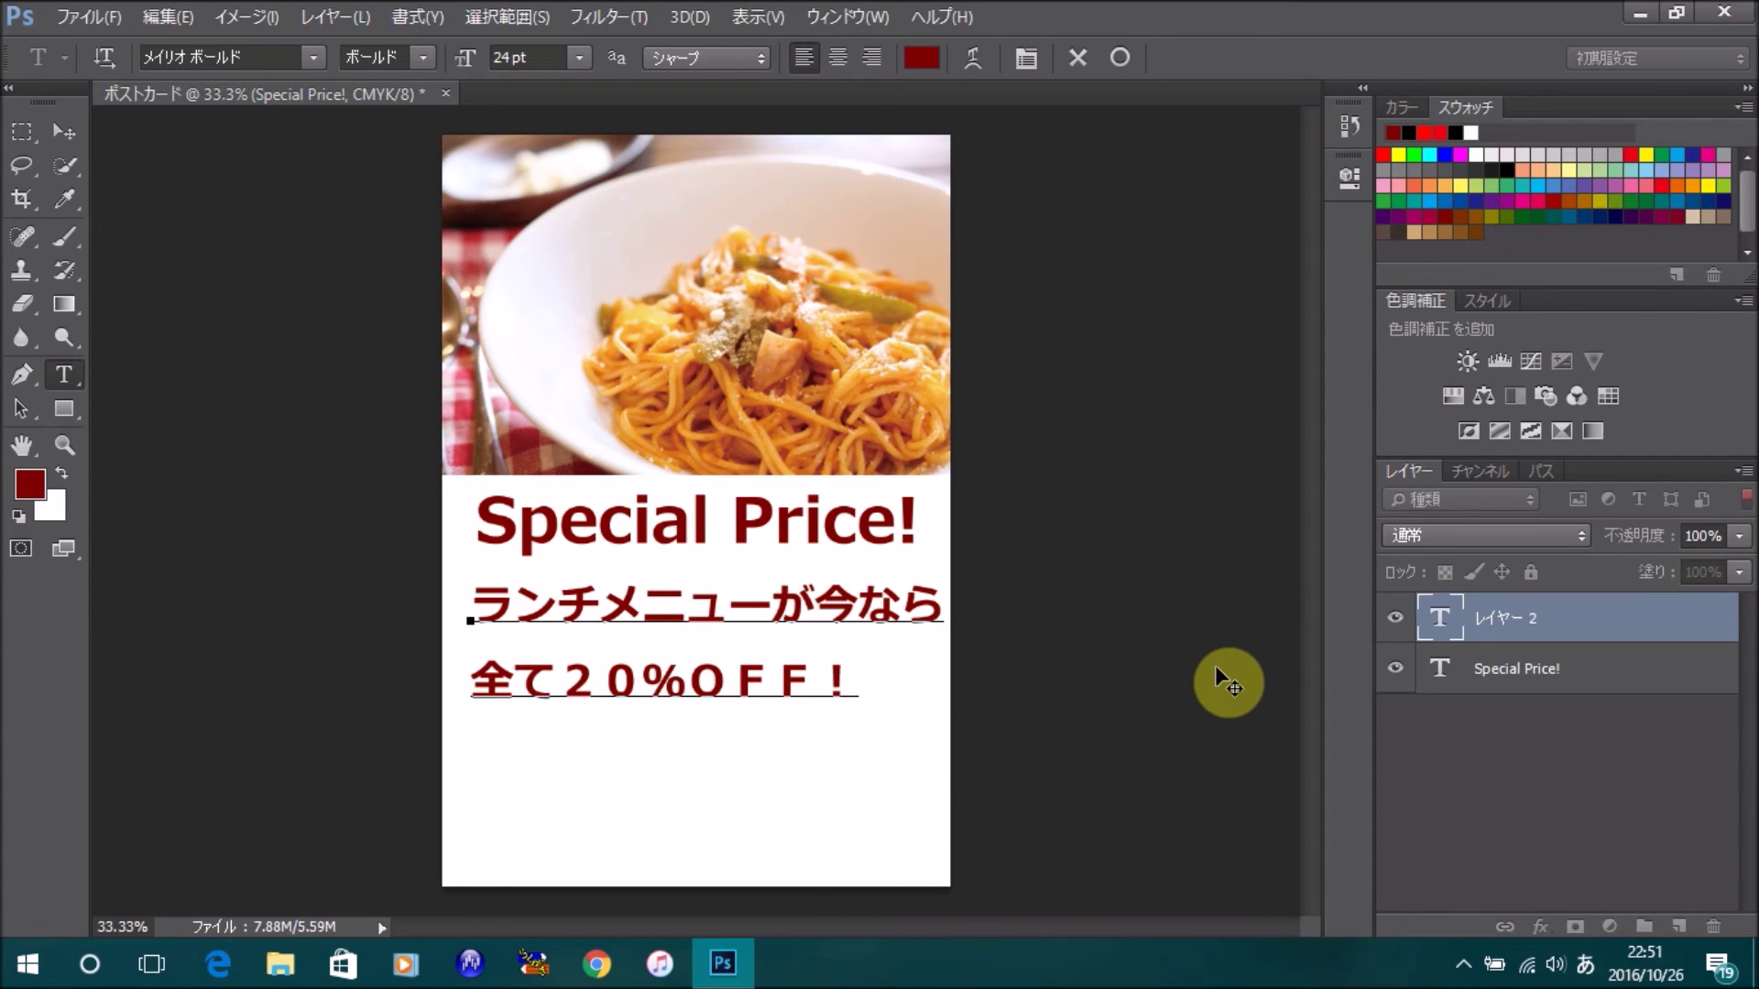
left_click(1115, 58)
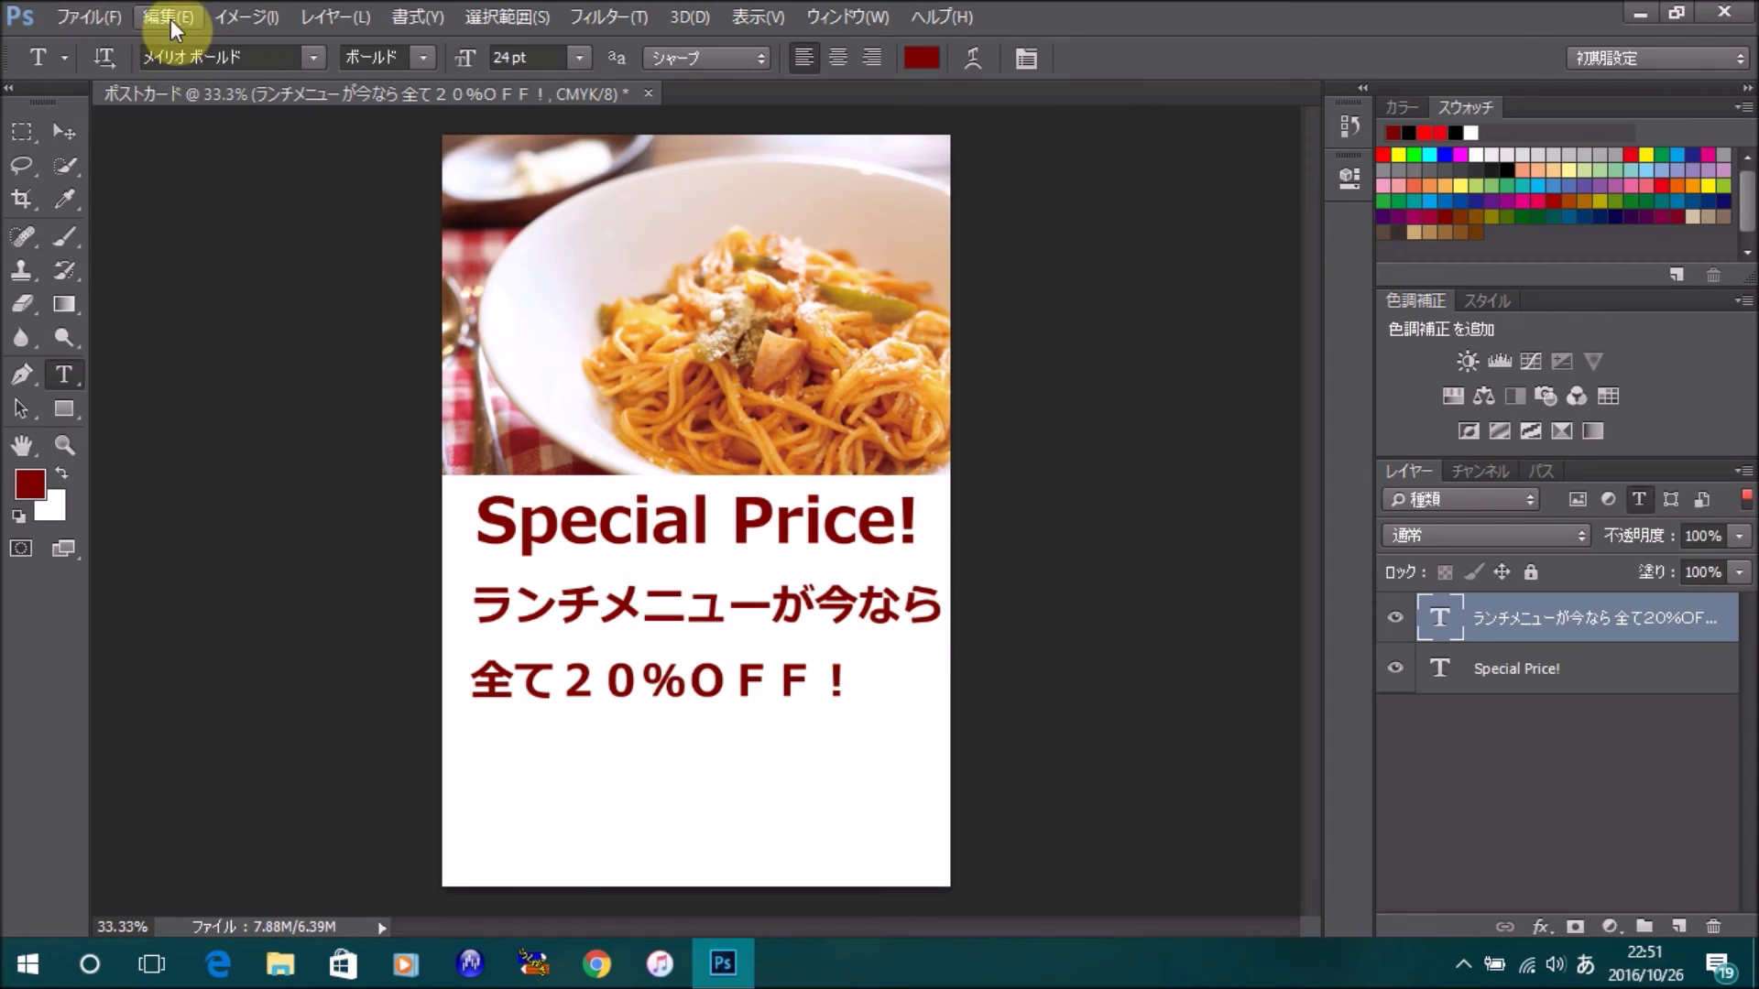
Step: Move the Japanese discount text slightly up and left under the headline and apply
left_click(168, 16)
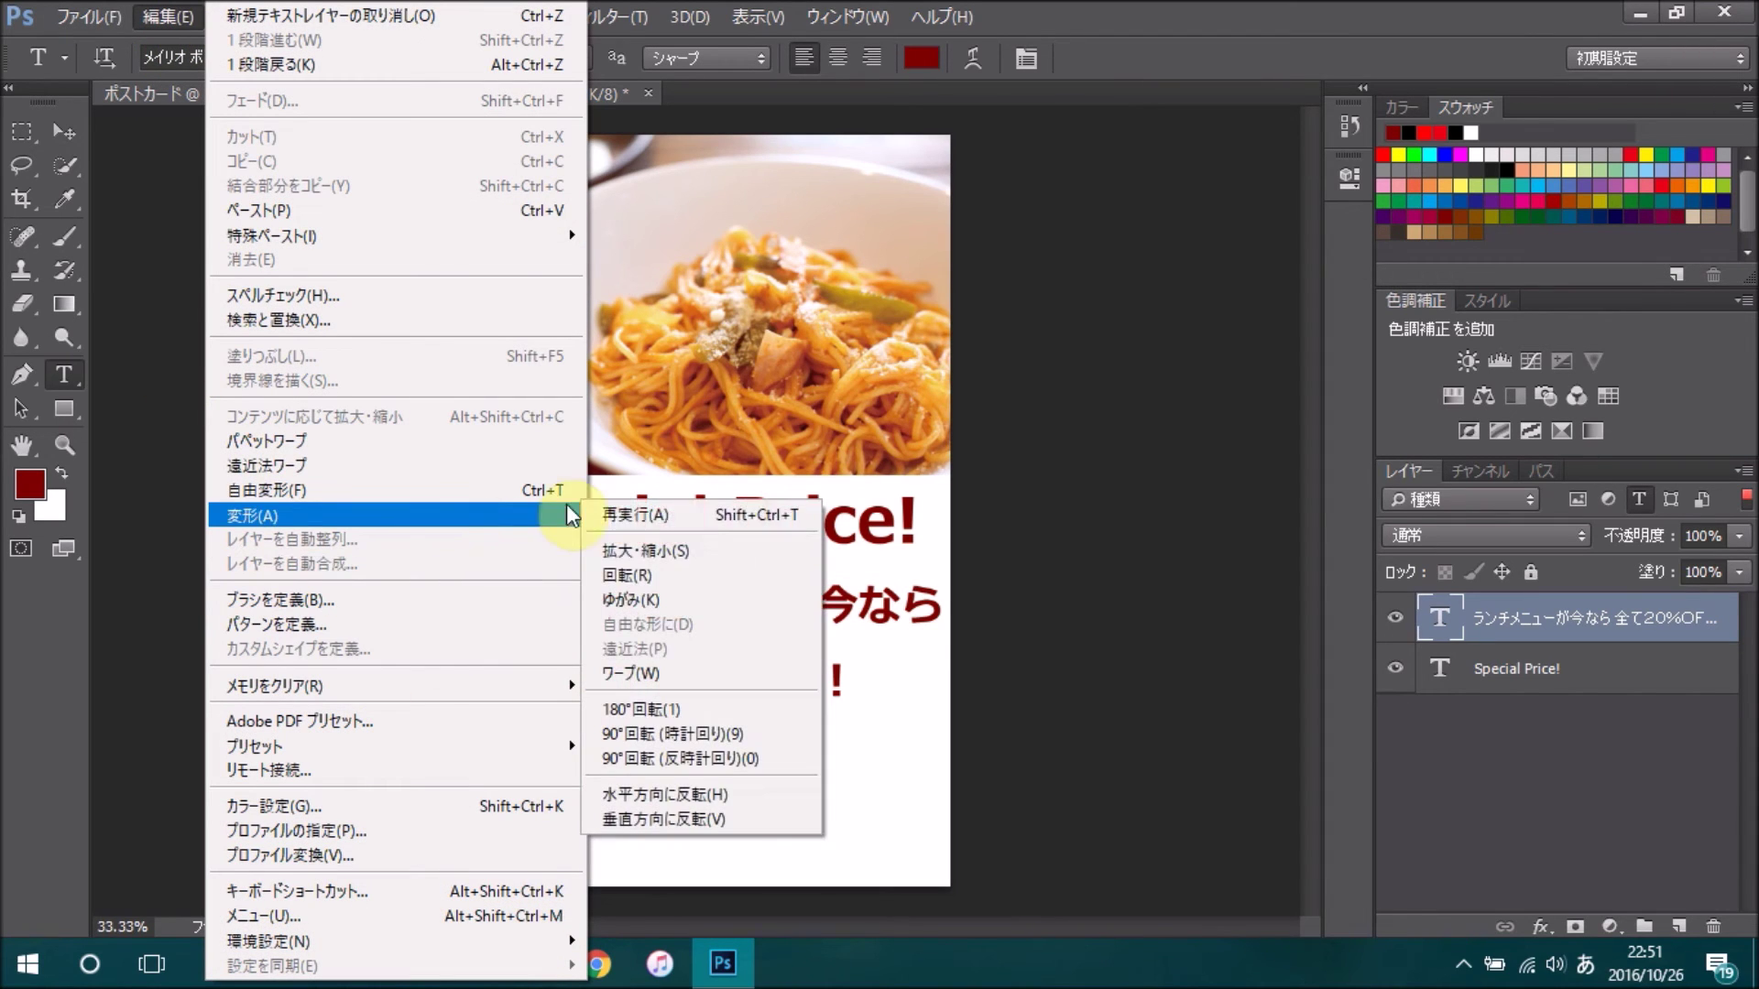
left_click(685, 554)
left_click_drag(751, 603, 748, 584)
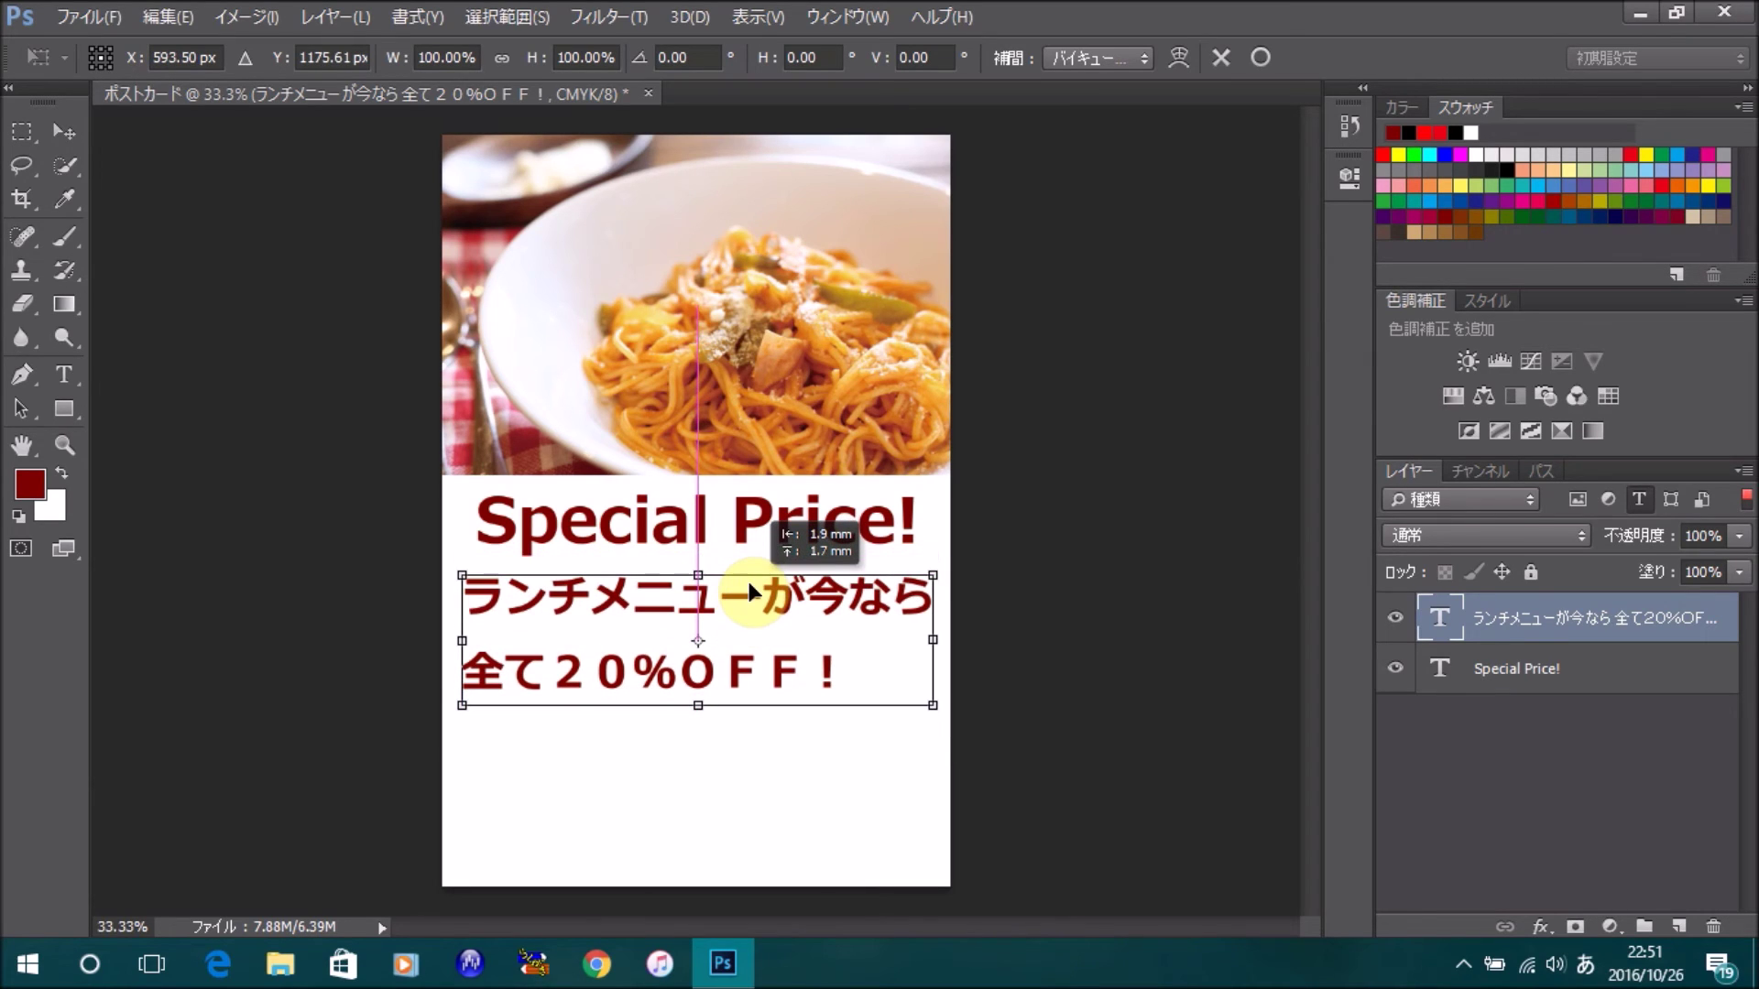
left_click_drag(749, 584, 749, 583)
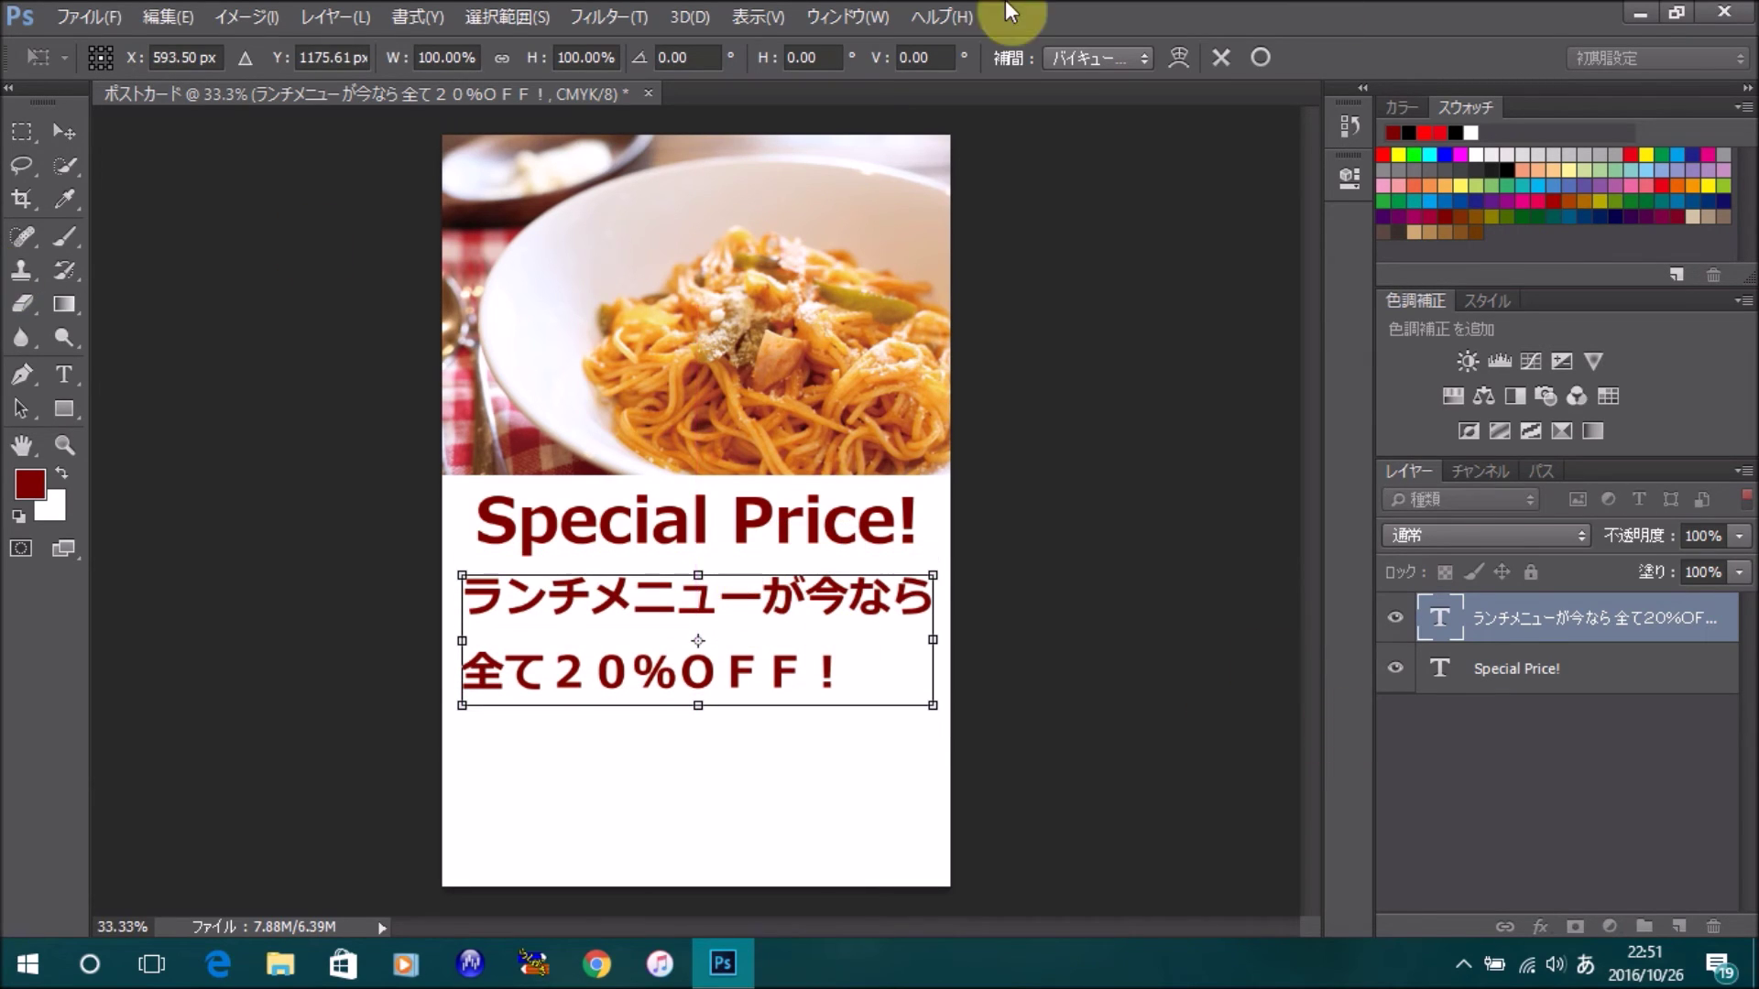
left_click(1260, 58)
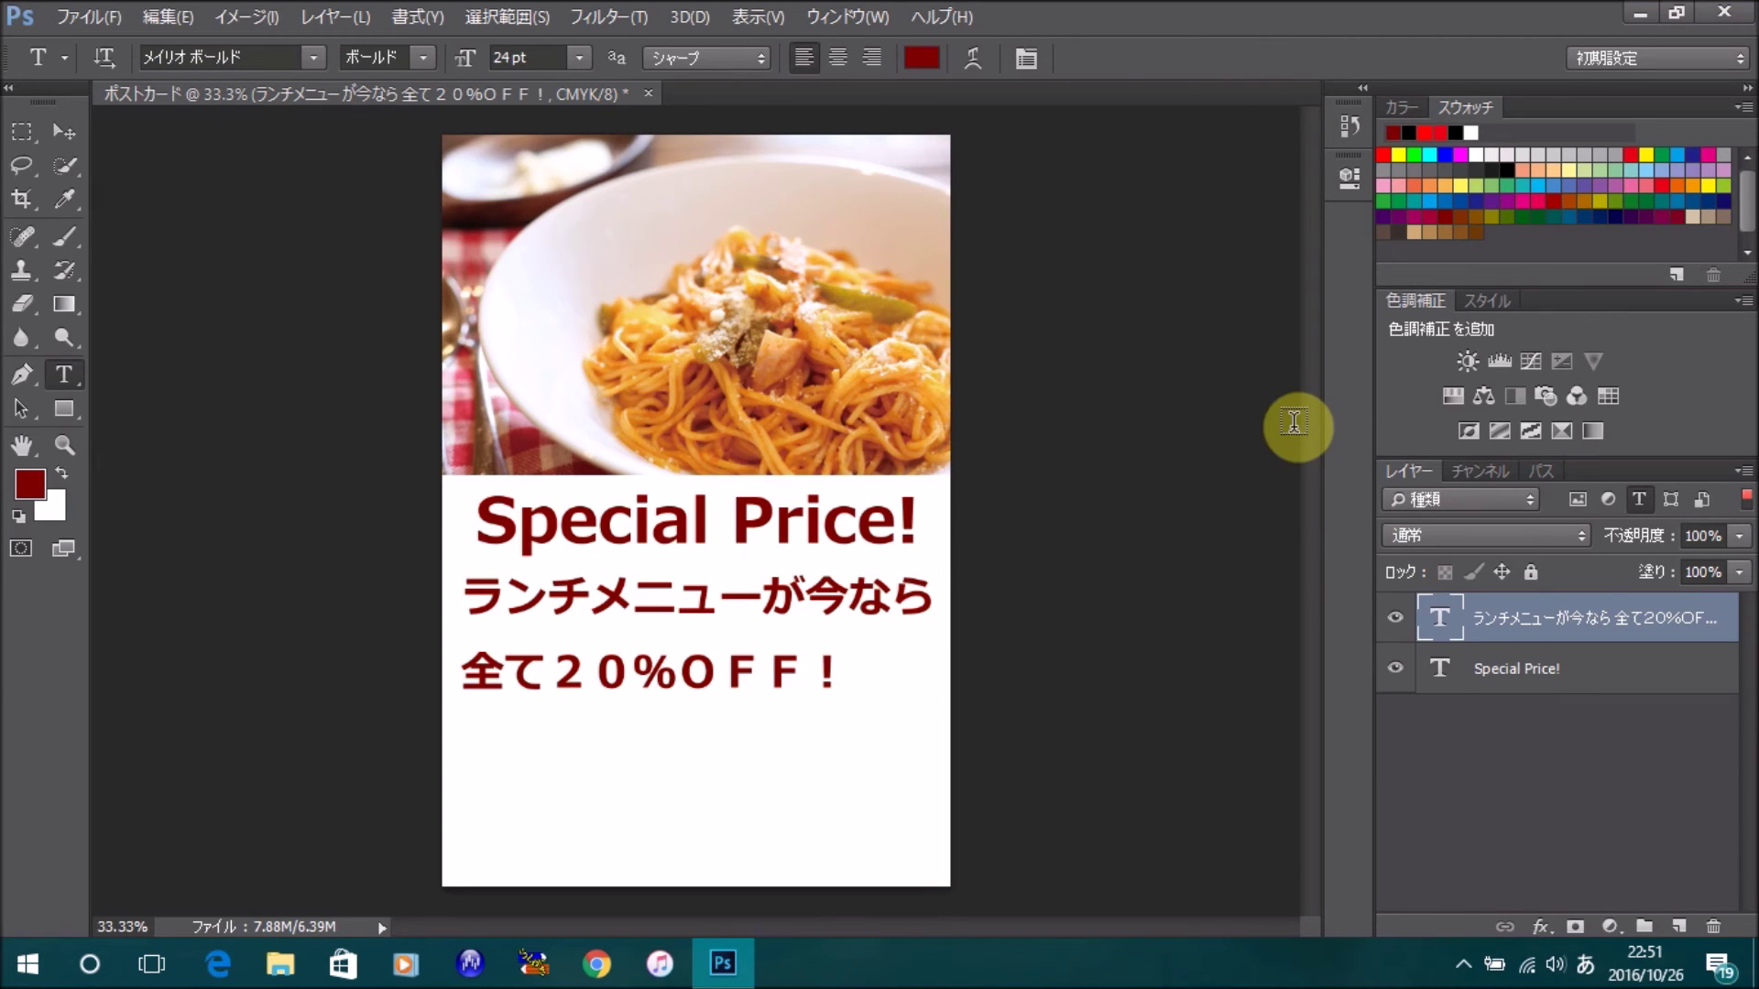